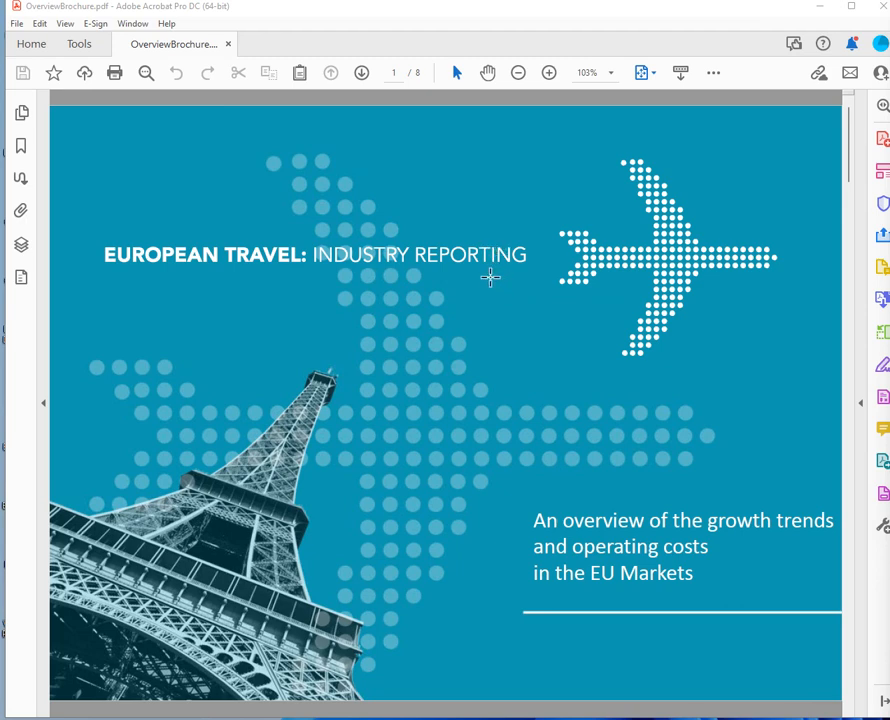
# Open OverviewBrochure.pdf in Organize Pages and look at the additional page options for page 3.
pyautogui.click(80, 50)
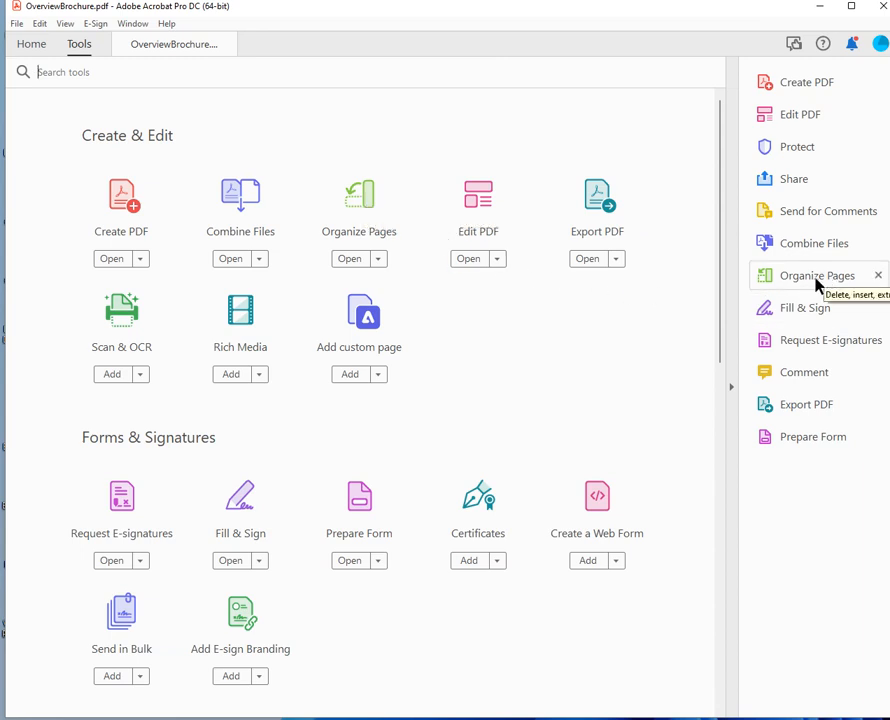
pyautogui.click(160, 48)
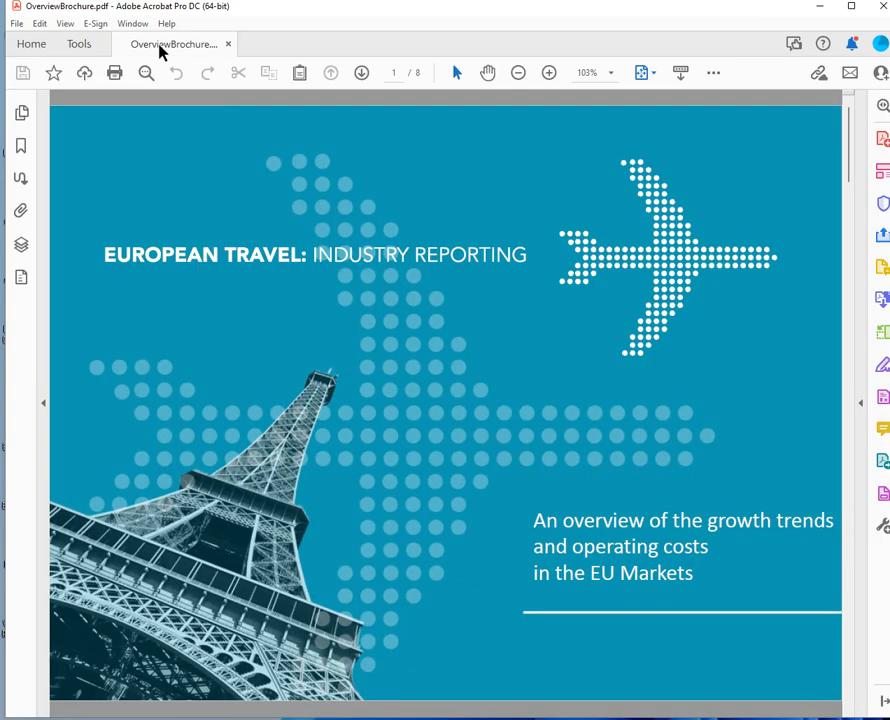
pyautogui.click(884, 337)
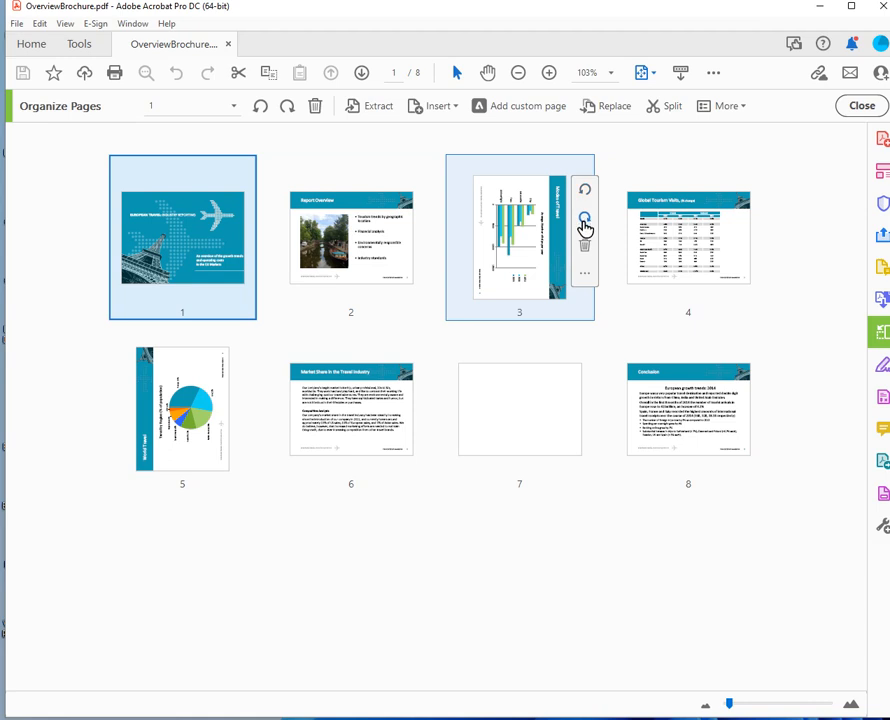
pyautogui.click(585, 276)
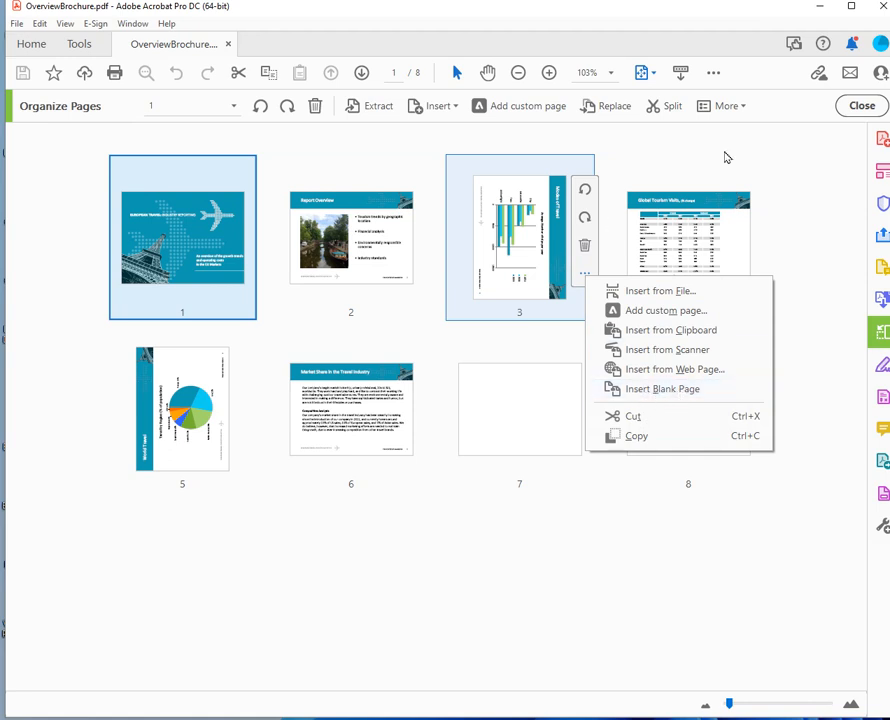
pyautogui.click(881, 332)
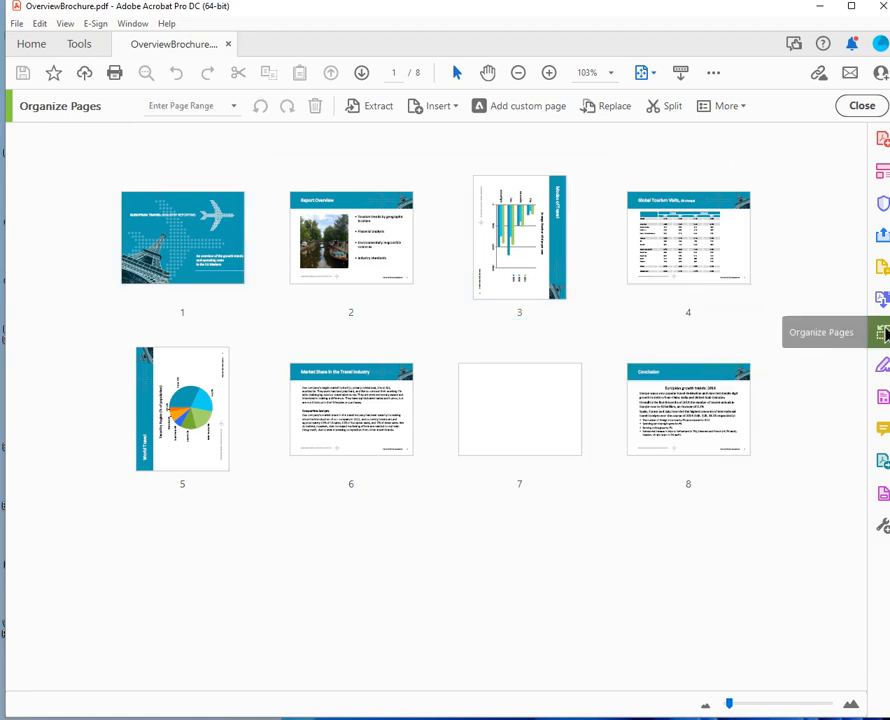
# Rotate page 3 counterclockwise and page 5 clockwise so both slides are upright.
pyautogui.moveTo(562, 274)
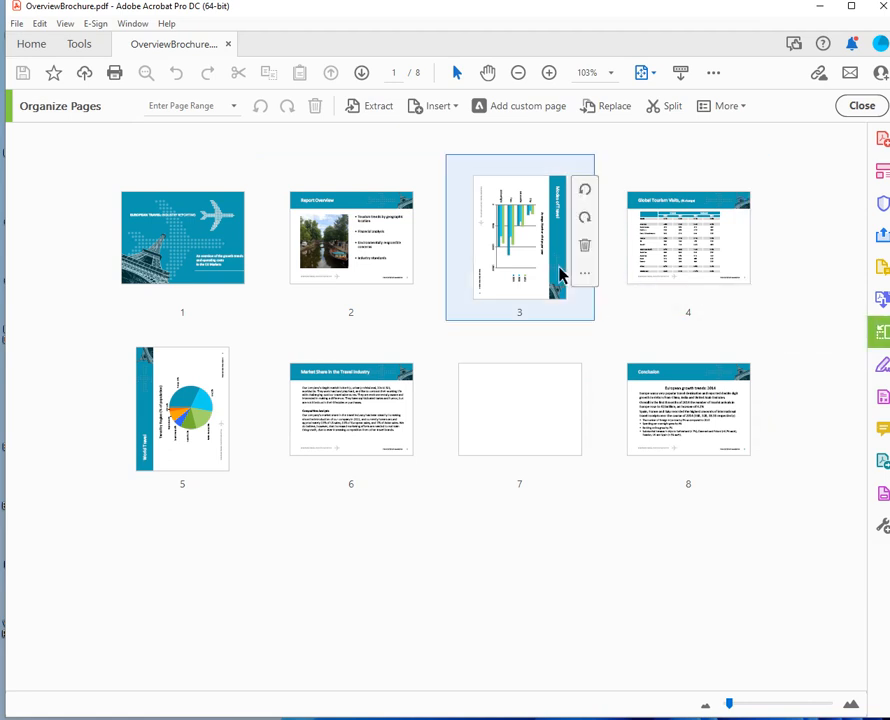
pyautogui.click(588, 196)
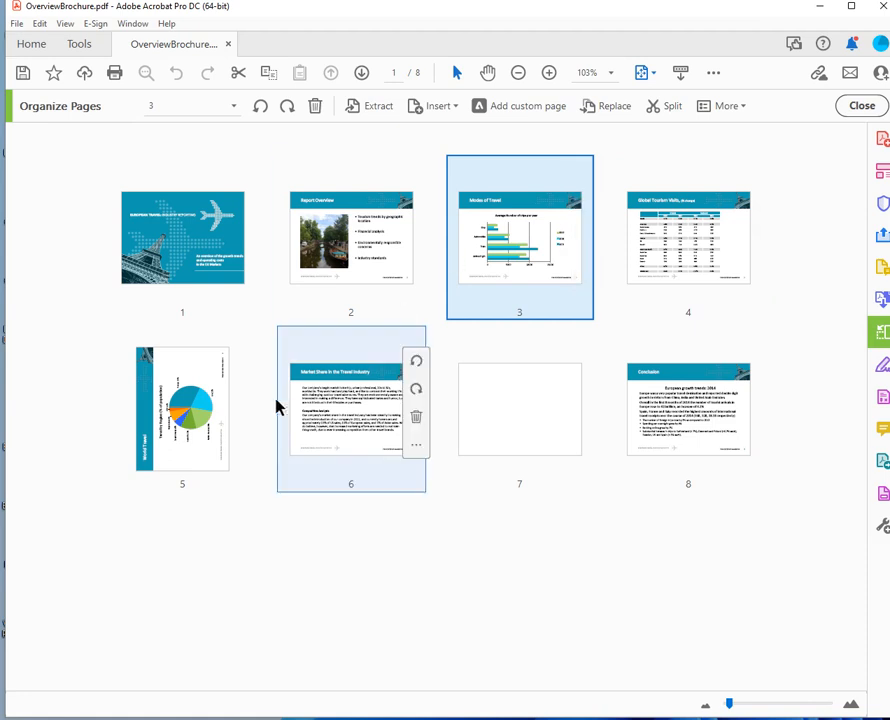
pyautogui.moveTo(181, 380)
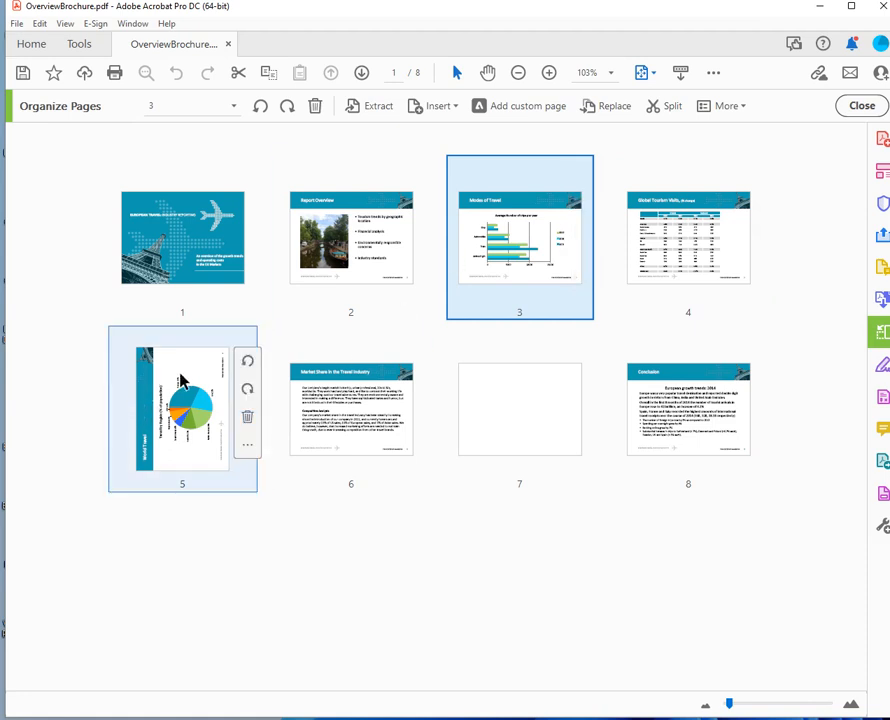
pyautogui.click(248, 391)
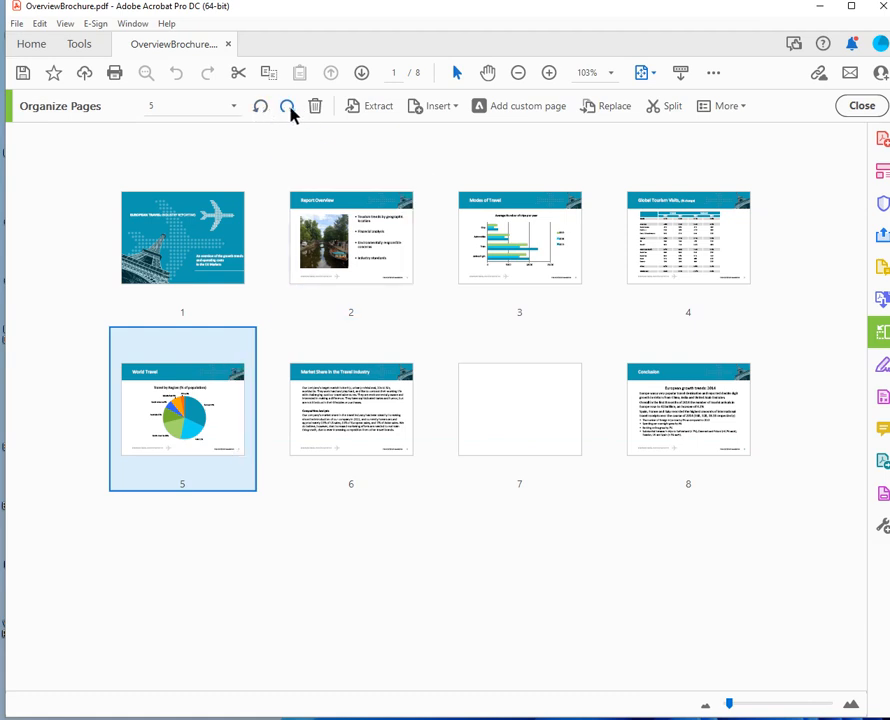
# Examine the description and security restrictions in the brochure's document properties, leaving the settings as they are.
pyautogui.moveTo(511, 260)
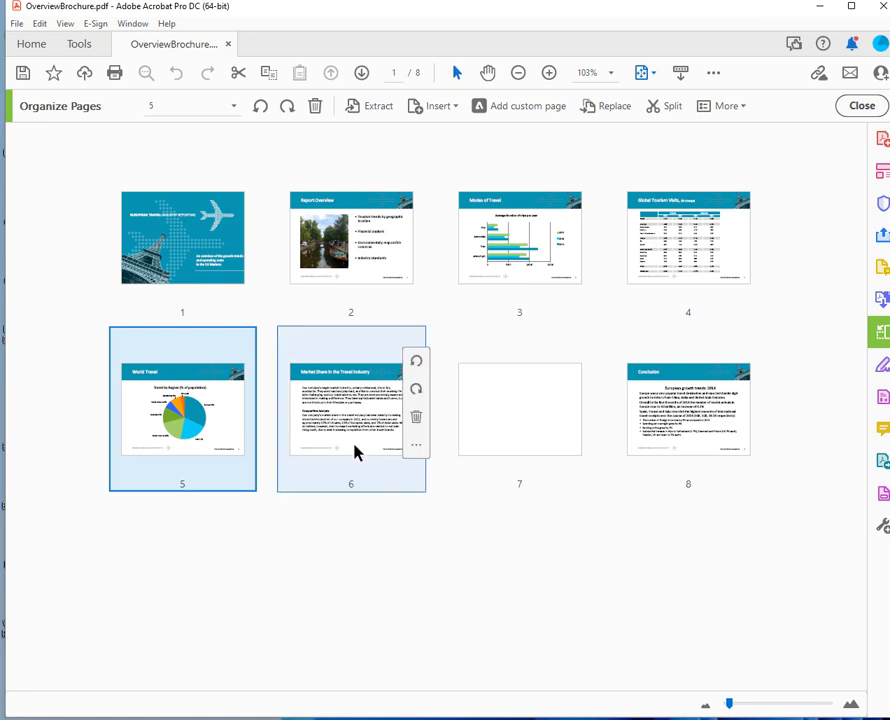
pyautogui.click(16, 23)
pyautogui.click(72, 351)
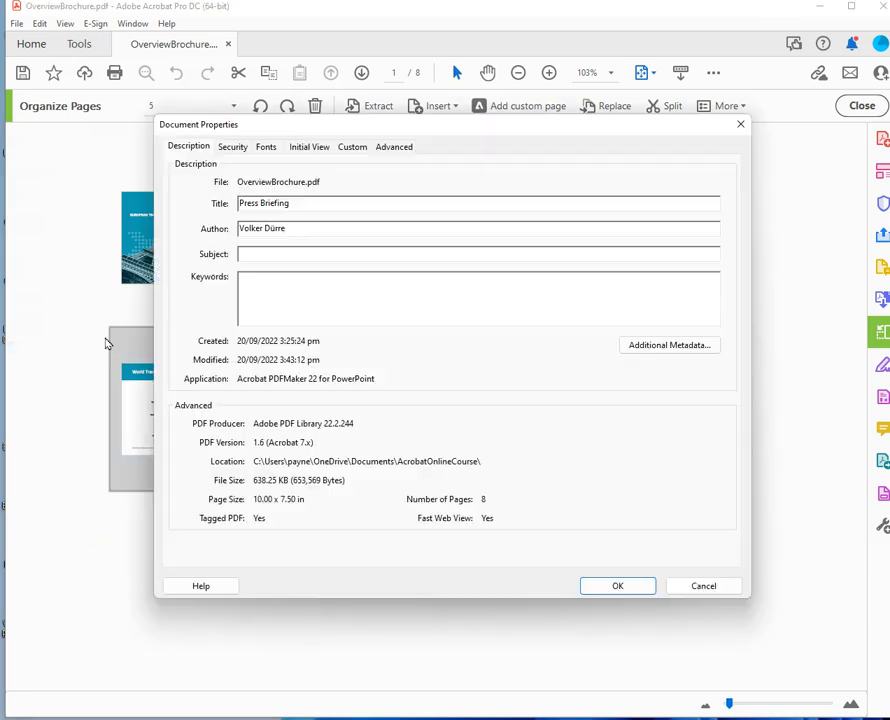
pyautogui.click(233, 147)
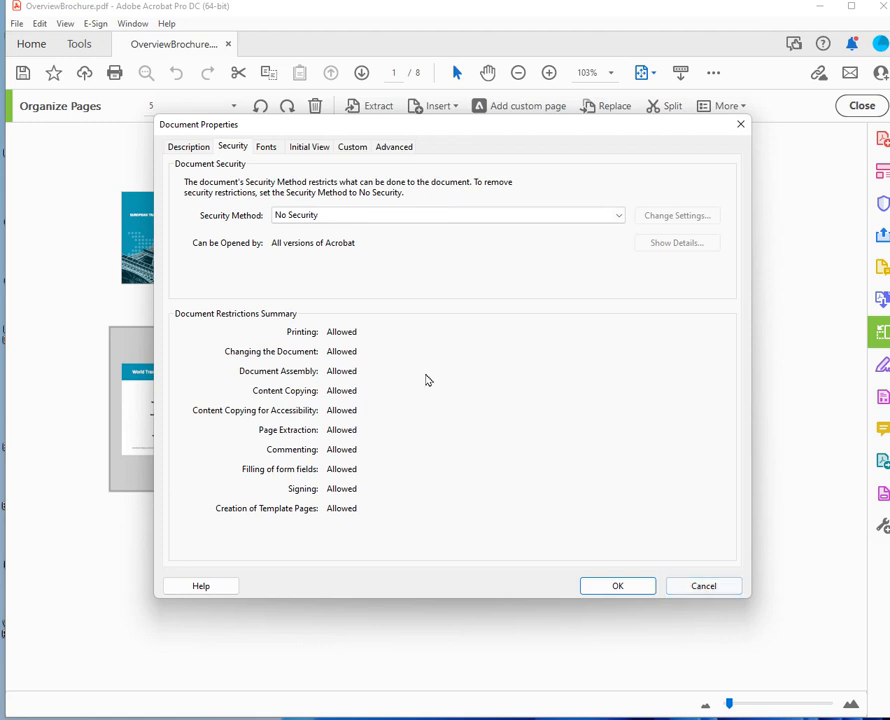
pyautogui.click(710, 587)
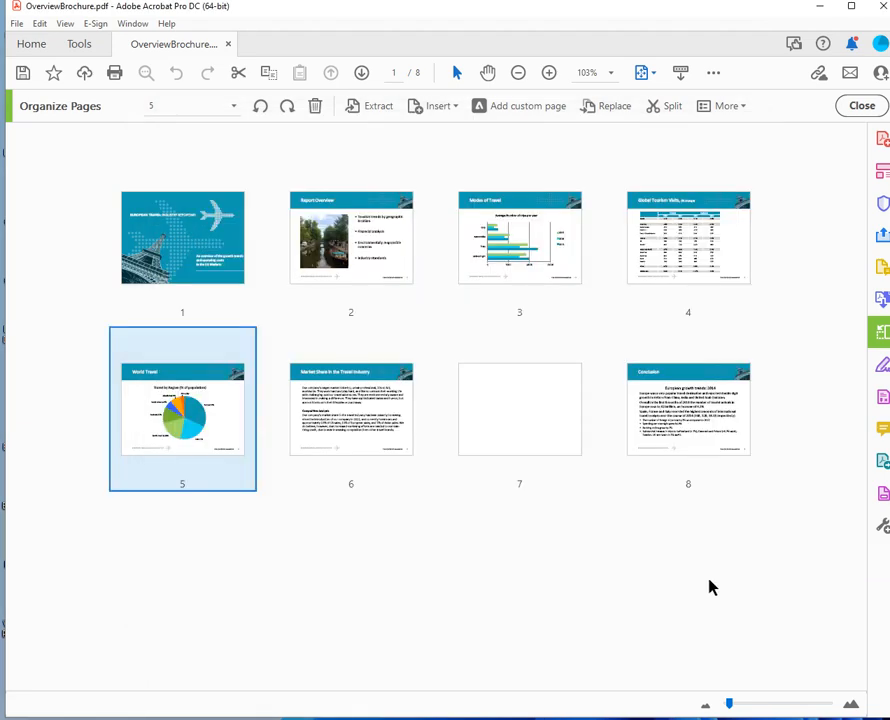
pyautogui.click(15, 23)
pyautogui.click(85, 353)
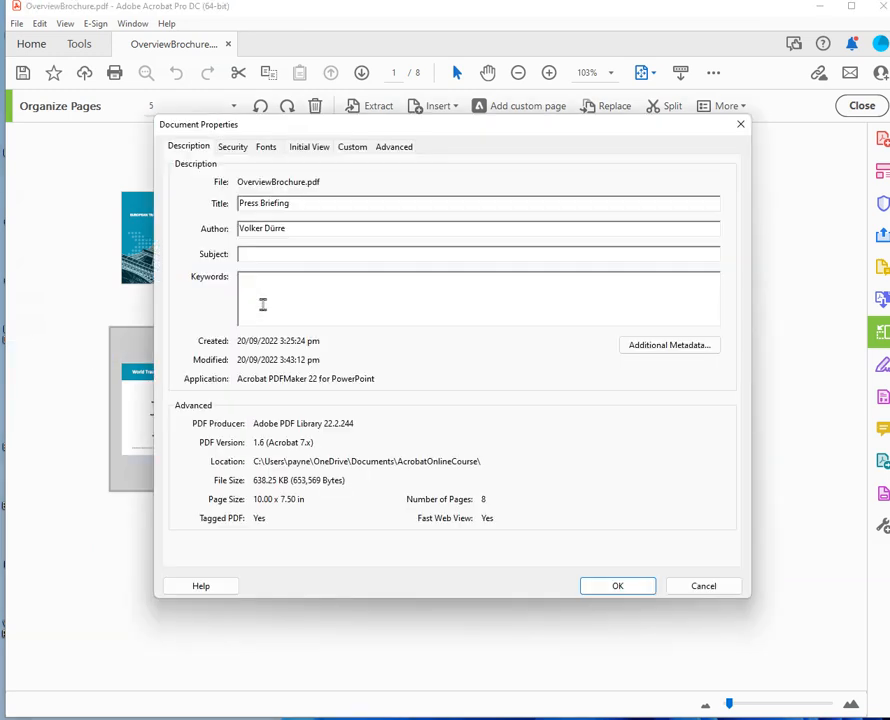
pyautogui.click(236, 147)
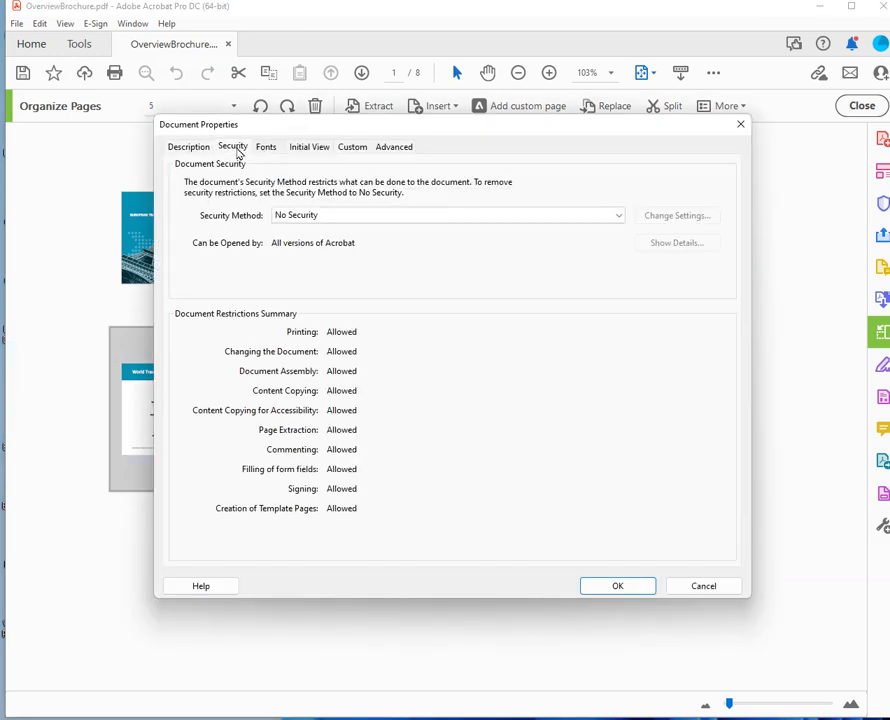
pyautogui.click(717, 590)
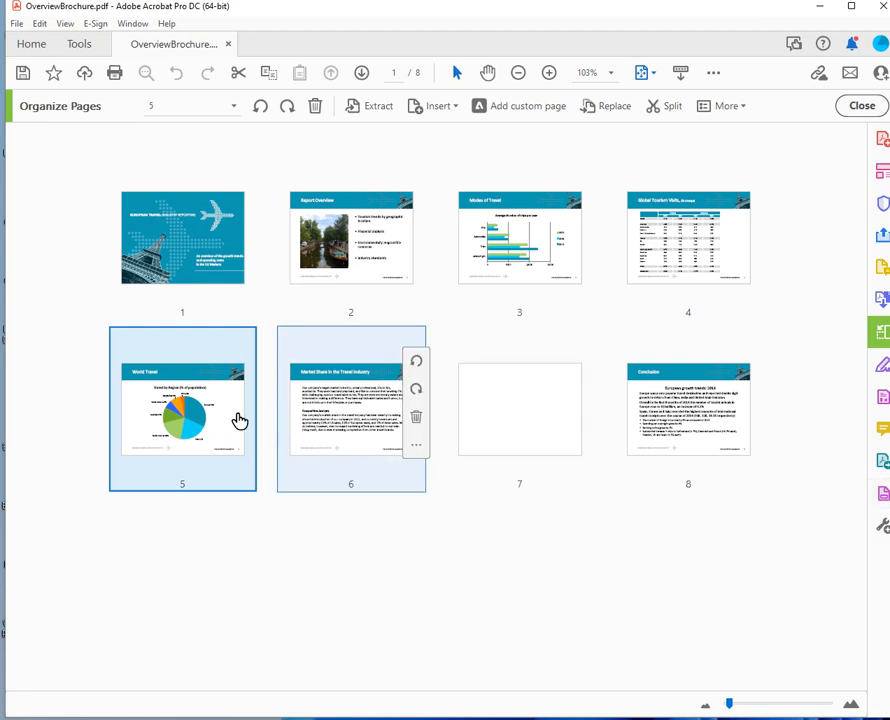
# Select all even pages, switch the selection to the odd pages, and clear it.
pyautogui.click(232, 110)
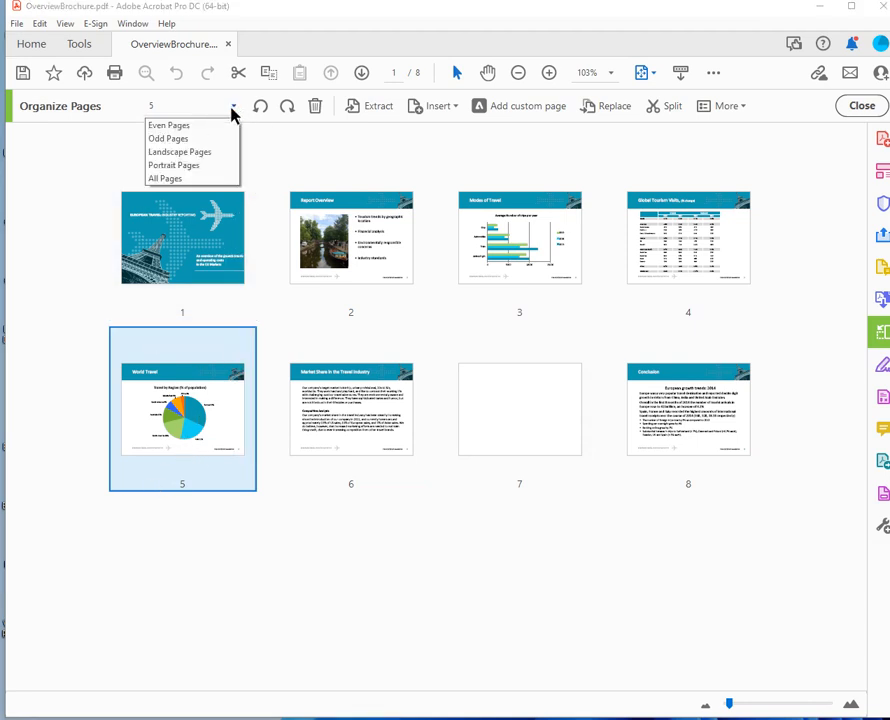
pyautogui.click(205, 126)
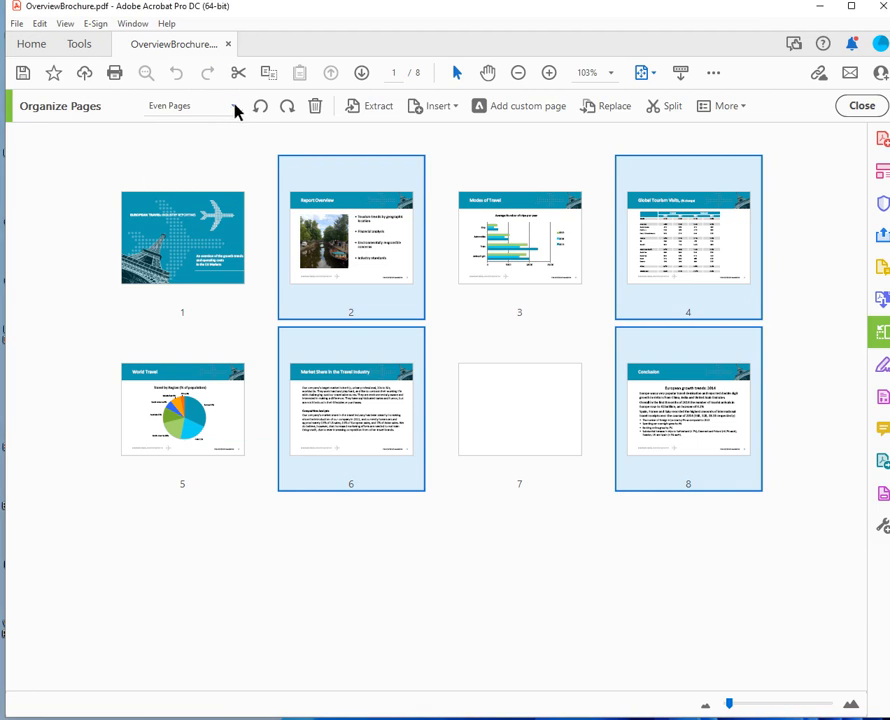
pyautogui.click(234, 110)
pyautogui.click(219, 138)
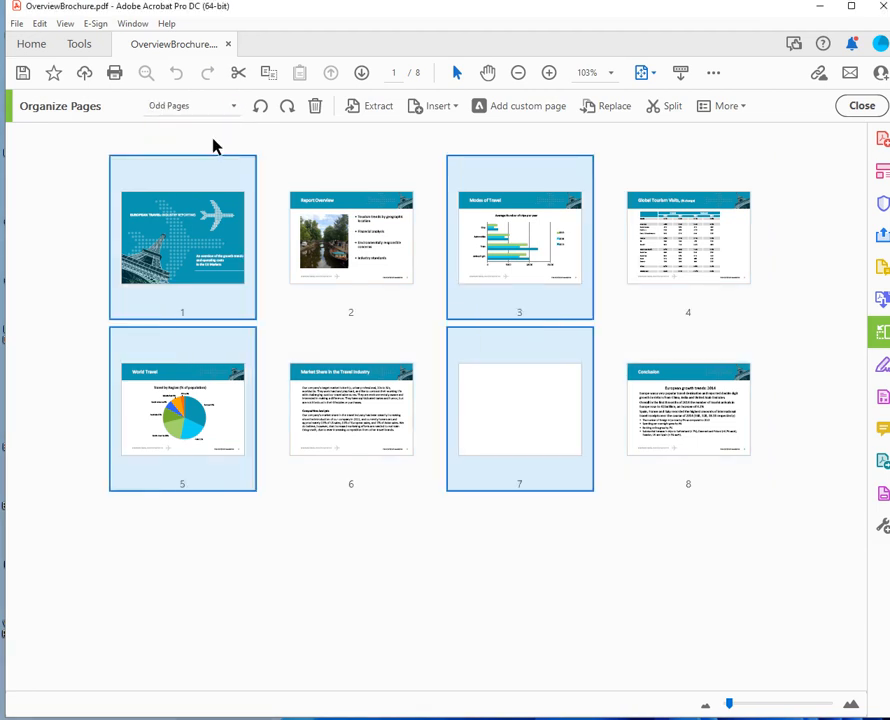
pyautogui.click(615, 501)
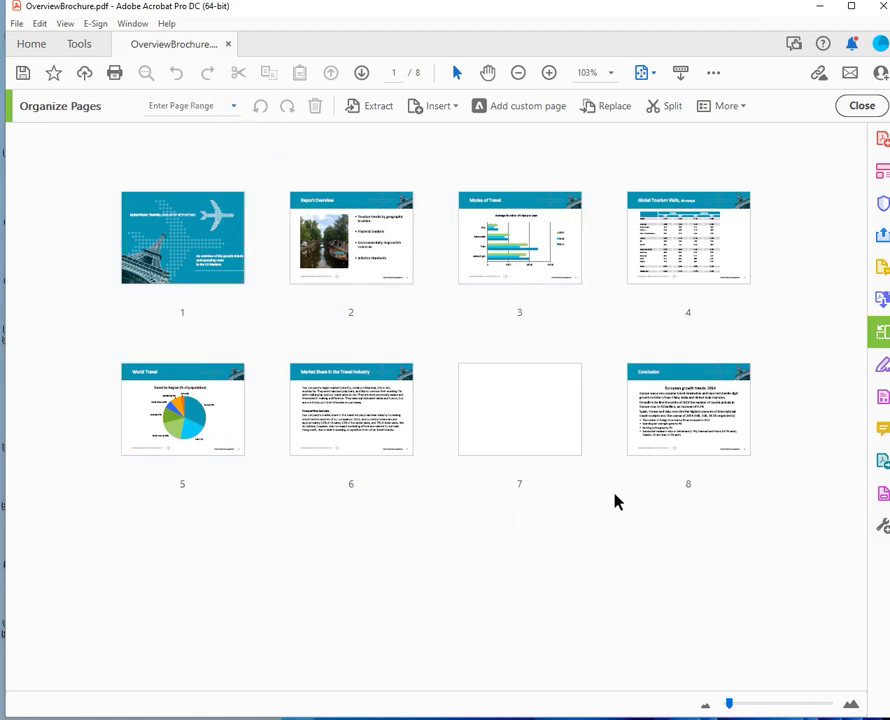
# Rotate page 3 counterclockwise into portrait orientation and select only the portrait pages.
pyautogui.moveTo(533, 229)
pyautogui.click(587, 193)
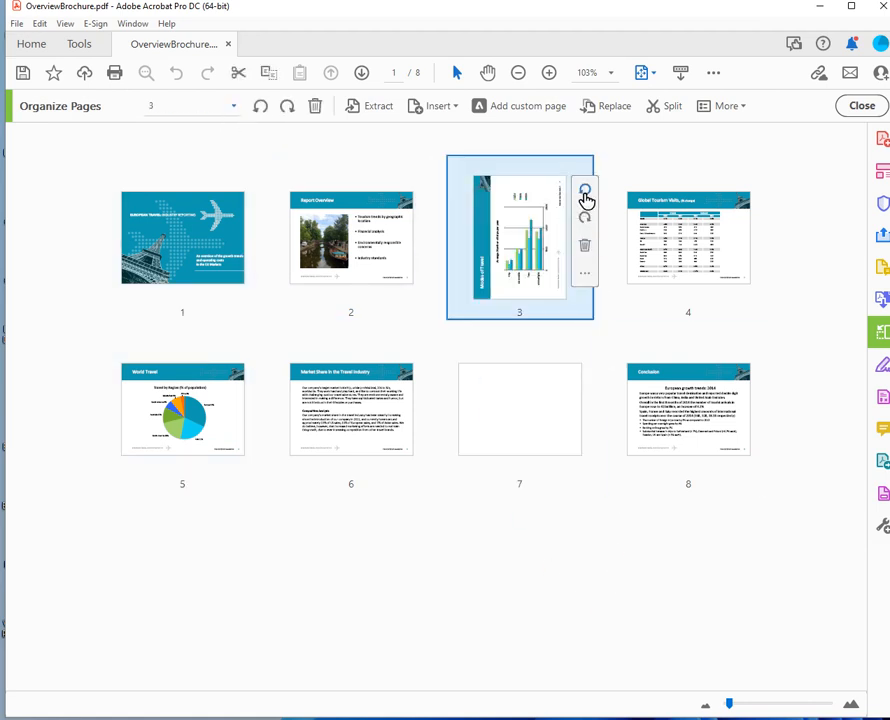
pyautogui.click(236, 107)
pyautogui.click(215, 165)
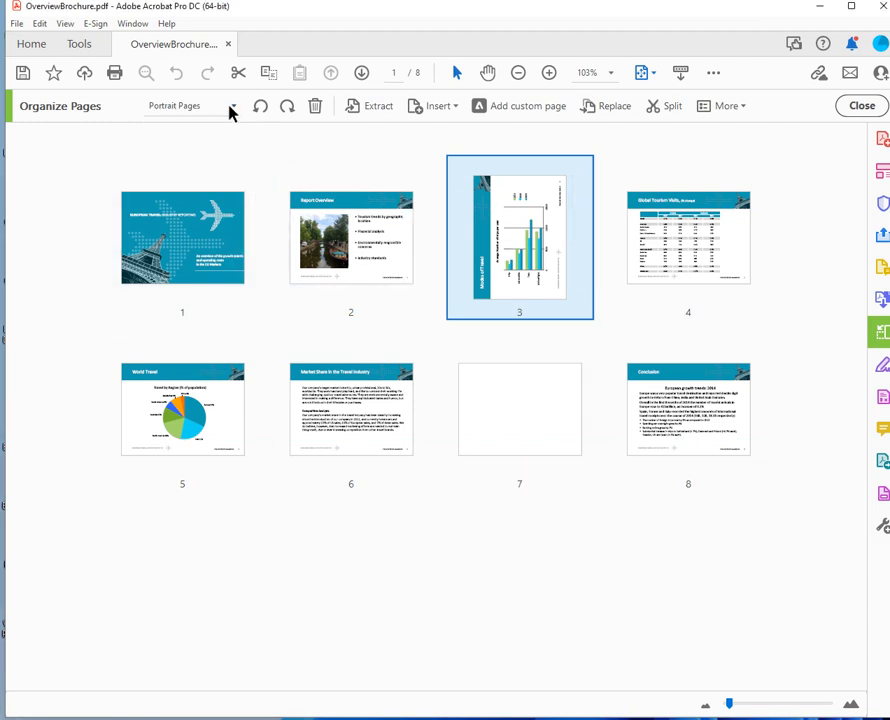
# Switch the page selection to the landscape pages and from there to all pages.
pyautogui.click(233, 107)
pyautogui.click(204, 152)
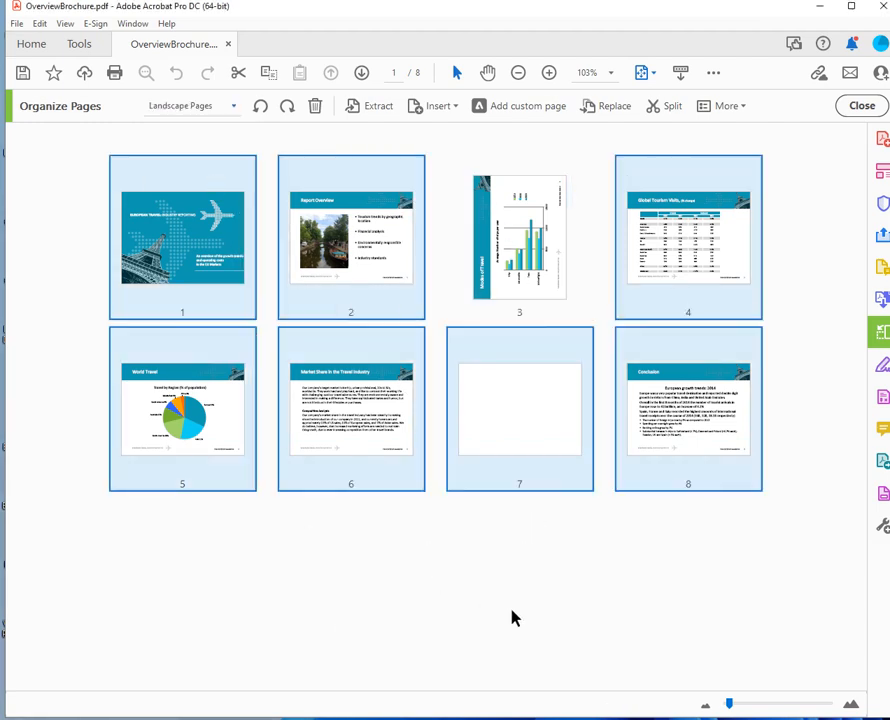
pyautogui.click(234, 107)
pyautogui.click(166, 178)
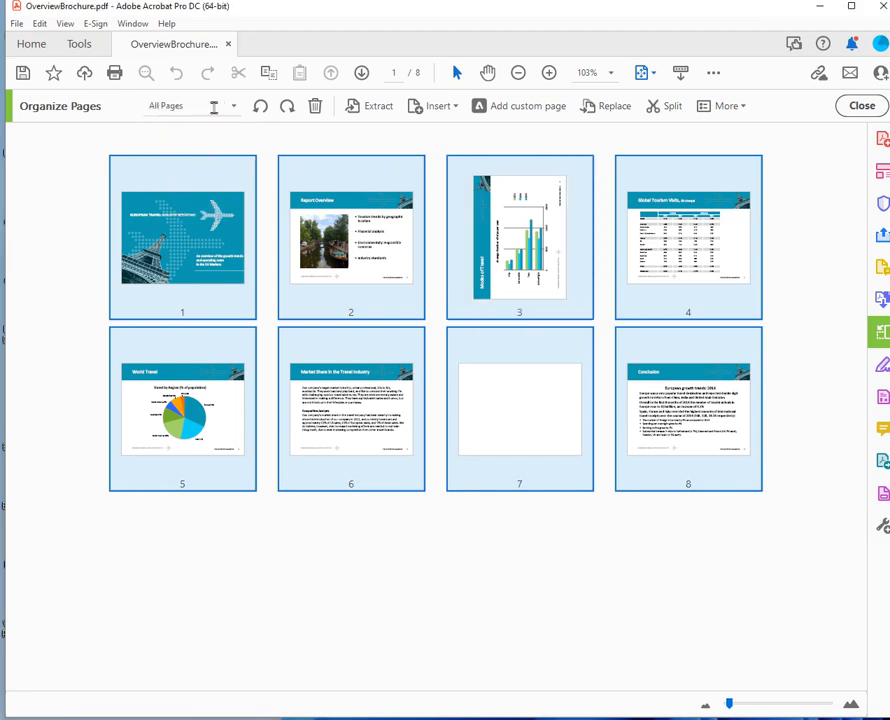
# Select only page 3 and rotate it clockwise back to landscape.
pyautogui.click(575, 175)
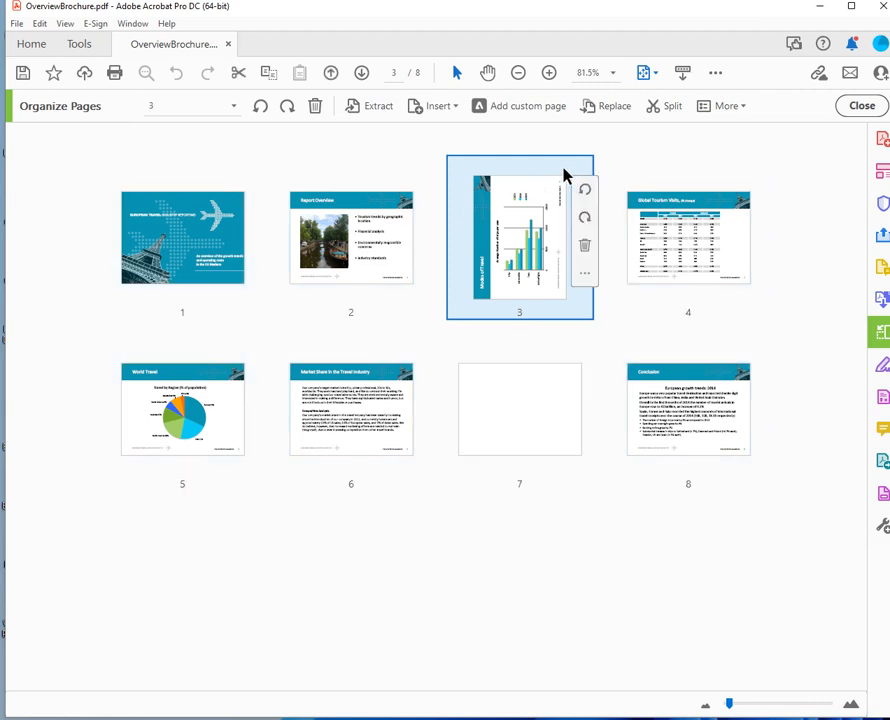
pyautogui.click(288, 107)
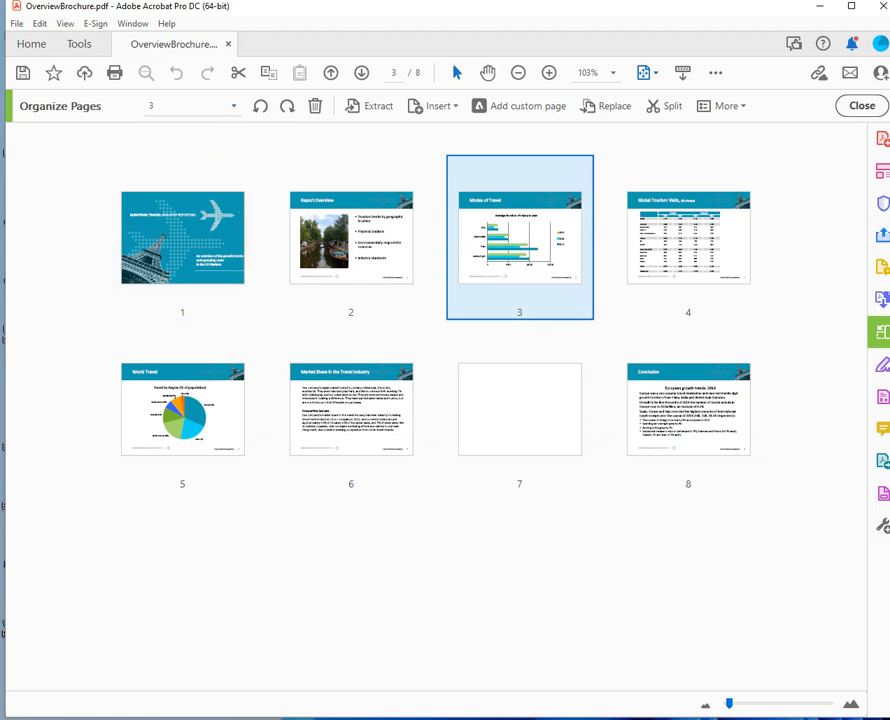
# Extract page 4 as a separate file to the Desktop, keeping it in the brochure, and minimize the window to show the desktop.
pyautogui.click(712, 266)
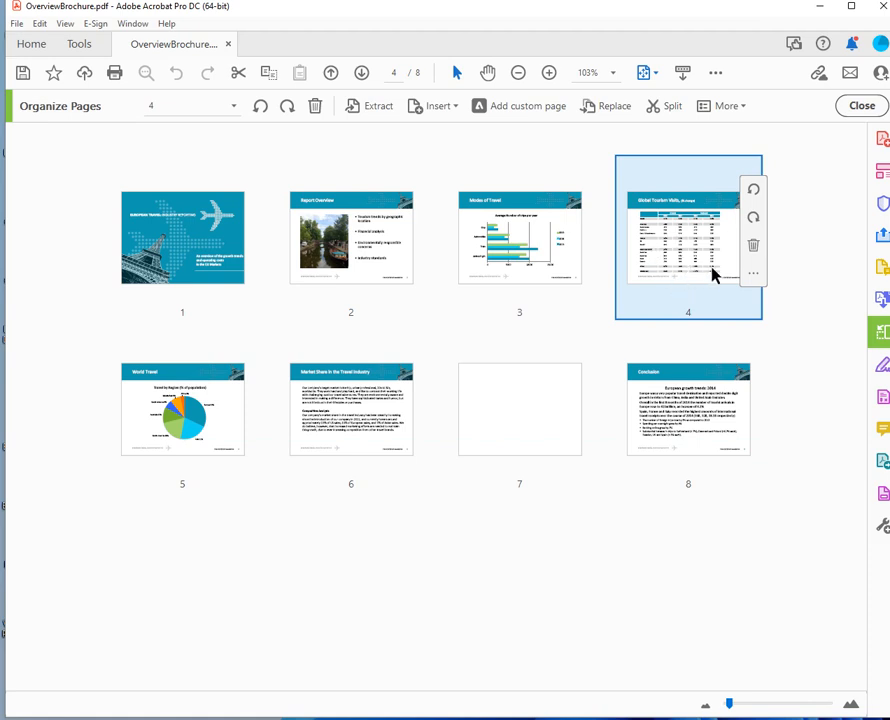
pyautogui.click(373, 110)
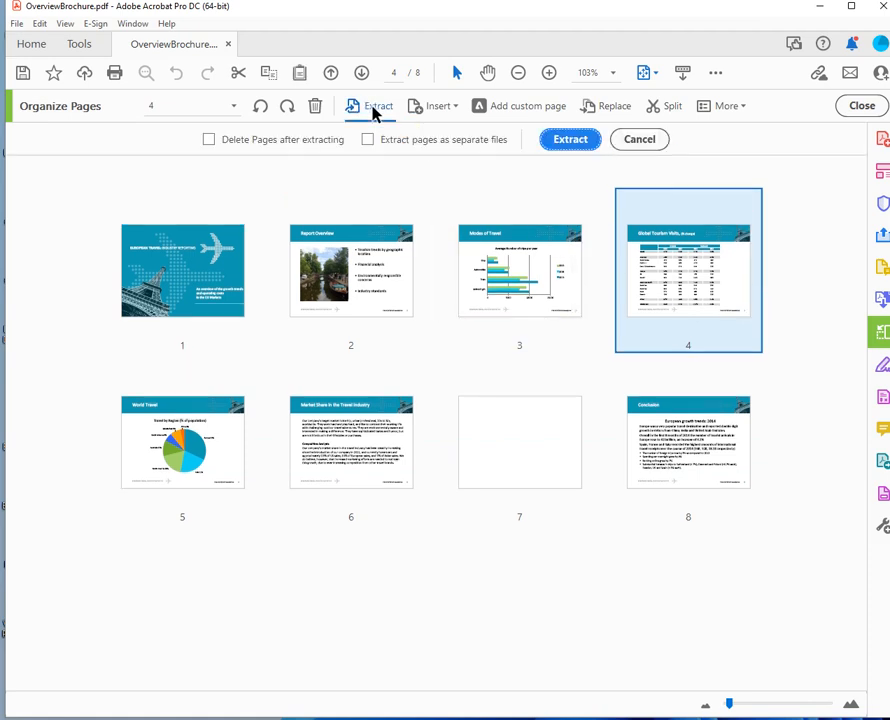
pyautogui.moveTo(676, 262)
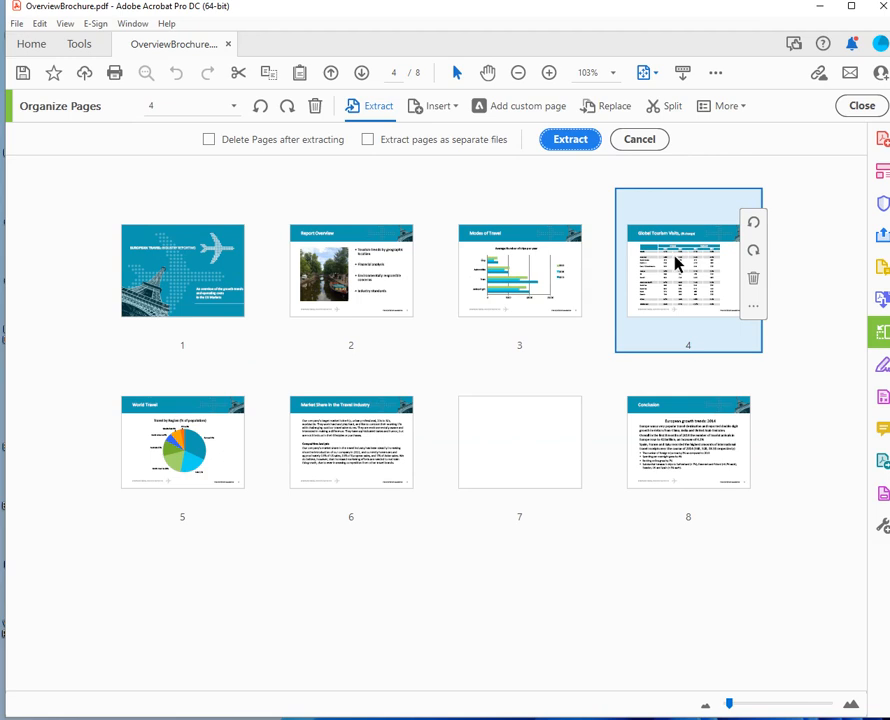
pyautogui.click(460, 142)
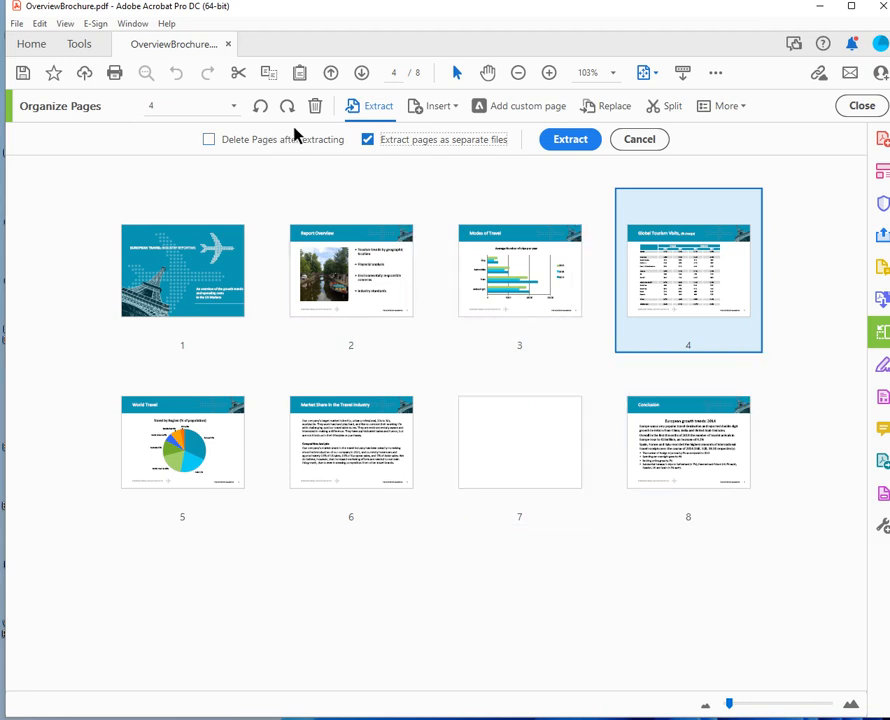
pyautogui.click(576, 141)
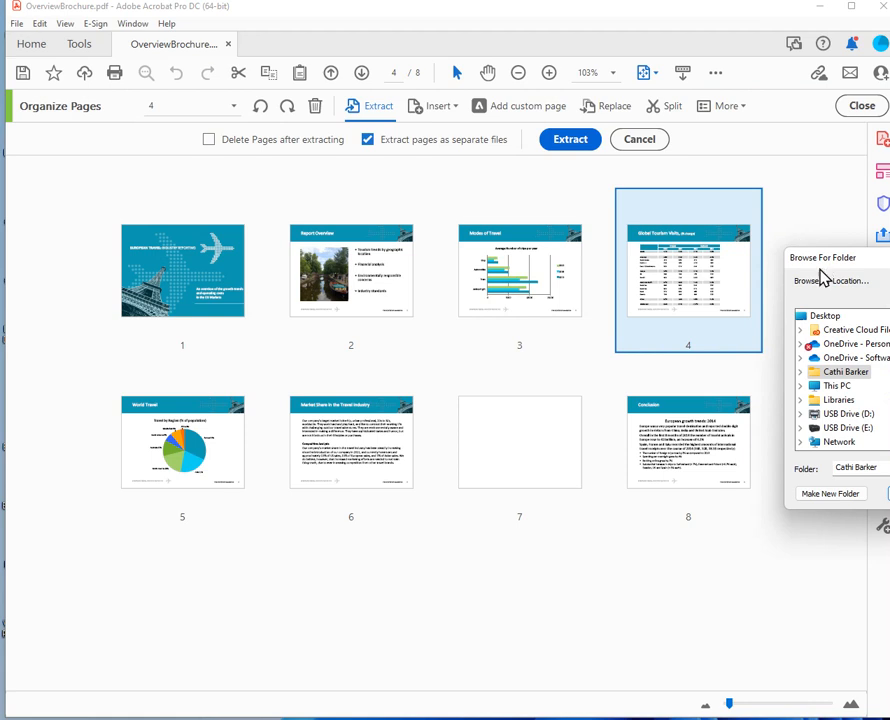
pyautogui.moveTo(820, 270); pyautogui.dragTo(400, 250)
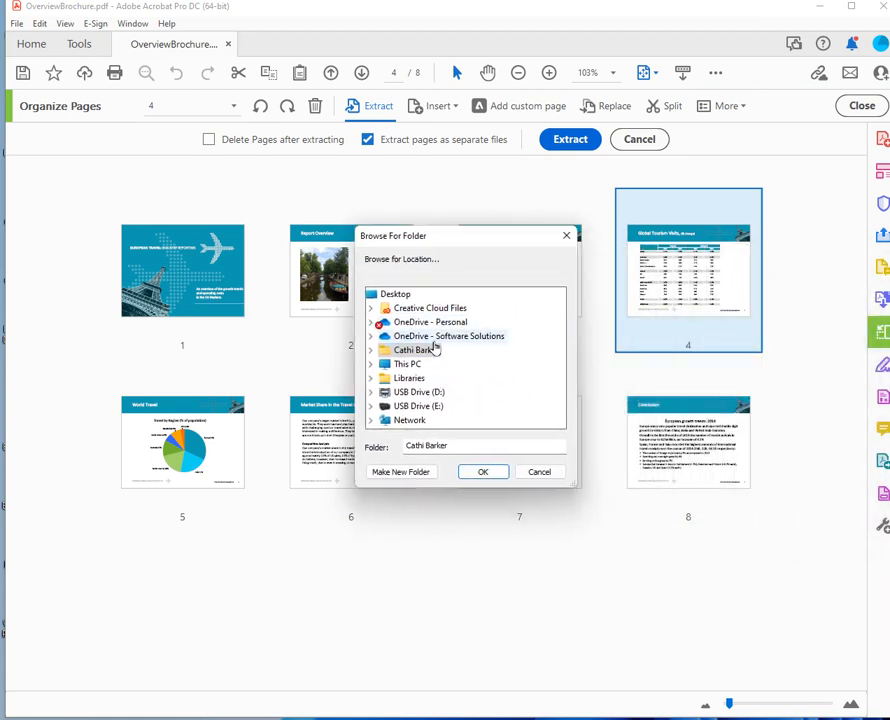
pyautogui.click(392, 295)
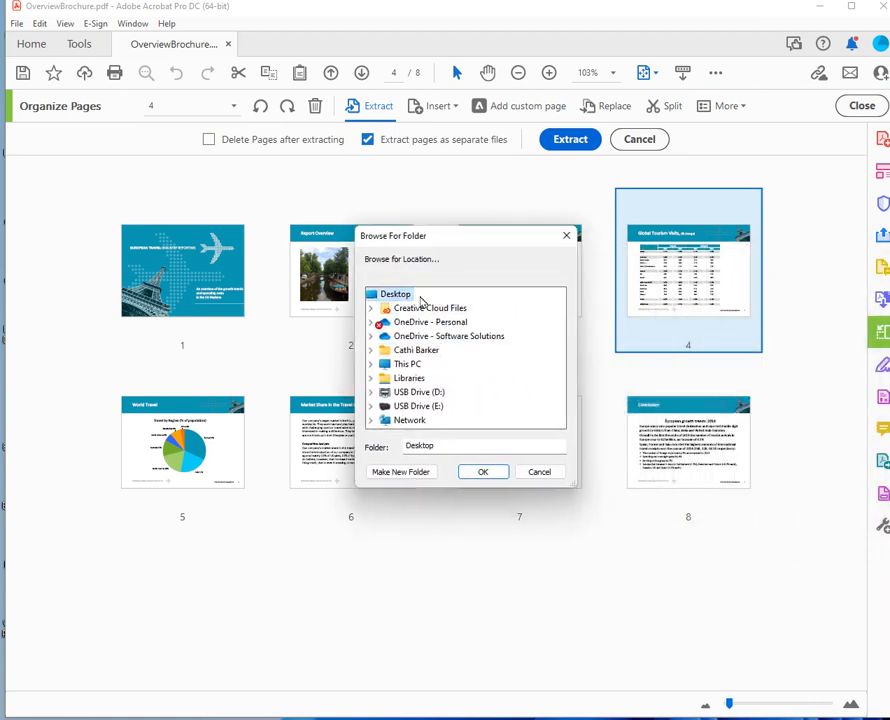
pyautogui.click(484, 472)
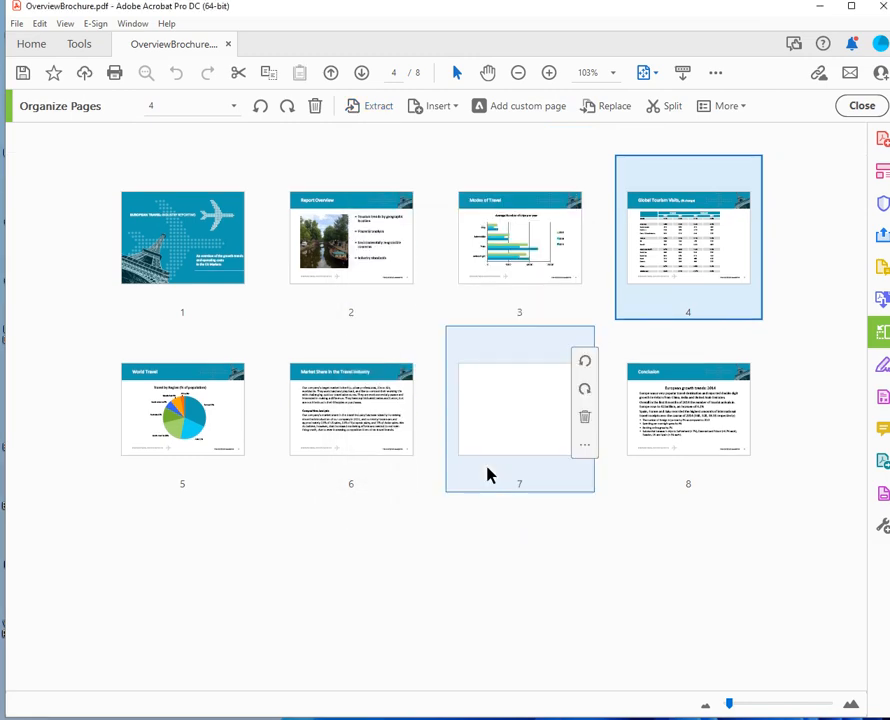
pyautogui.click(820, 8)
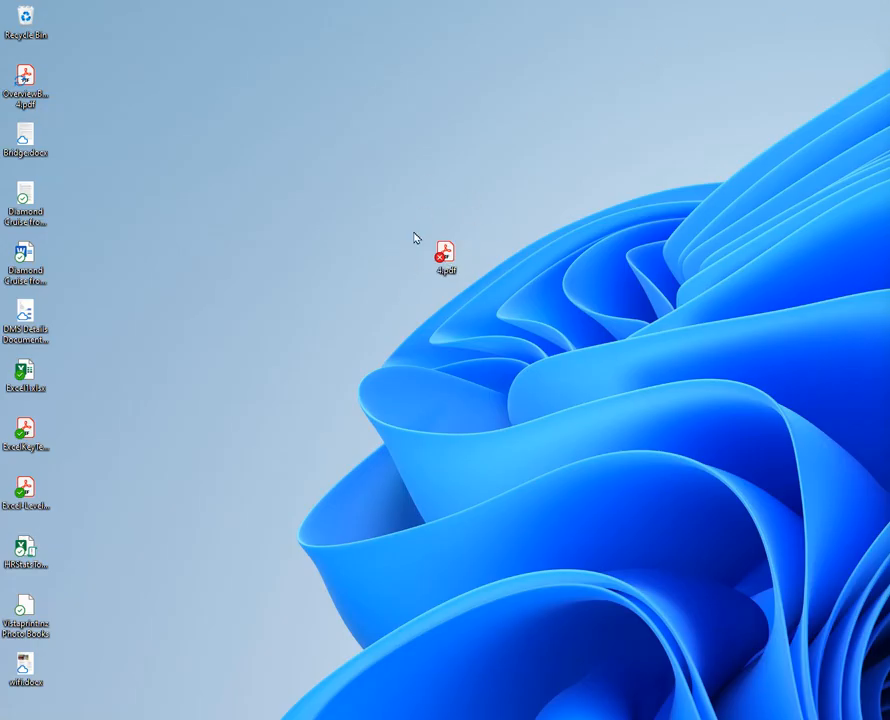
pyautogui.rightClick(447, 272)
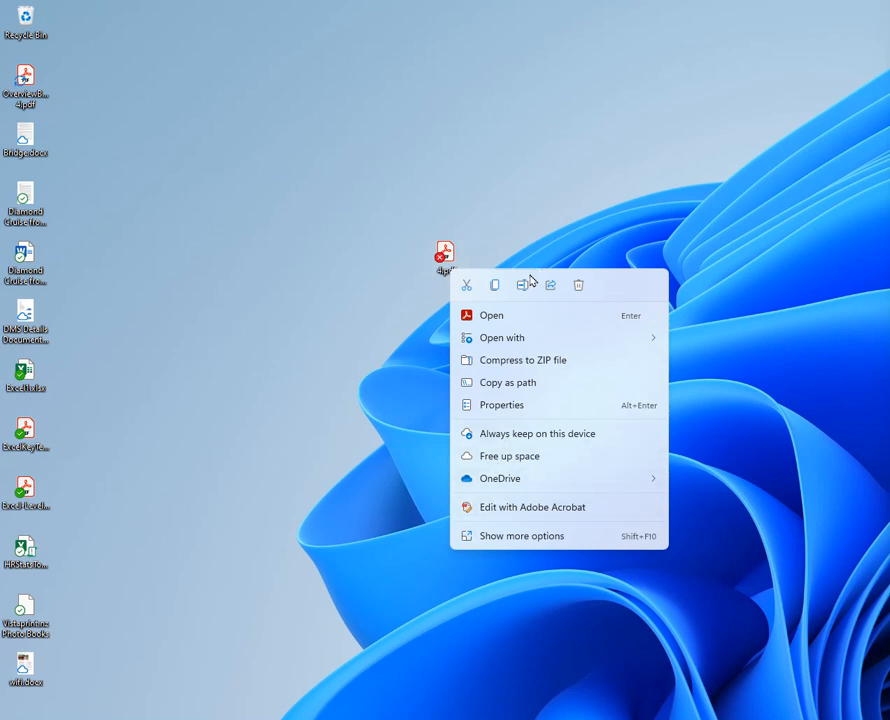
pyautogui.click(443, 271)
pyautogui.rightClick(445, 274)
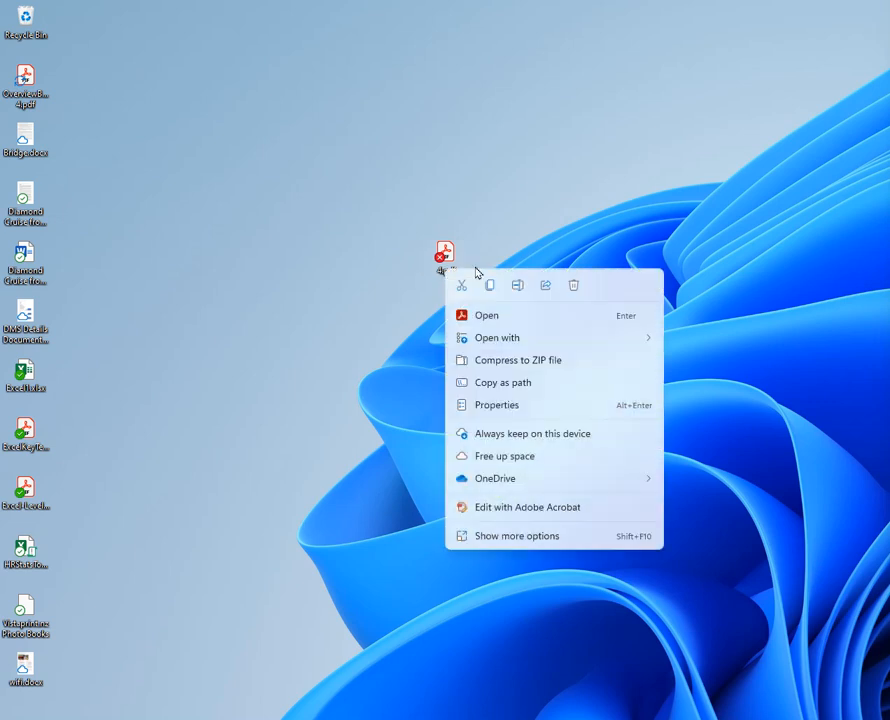
pyautogui.click(293, 291)
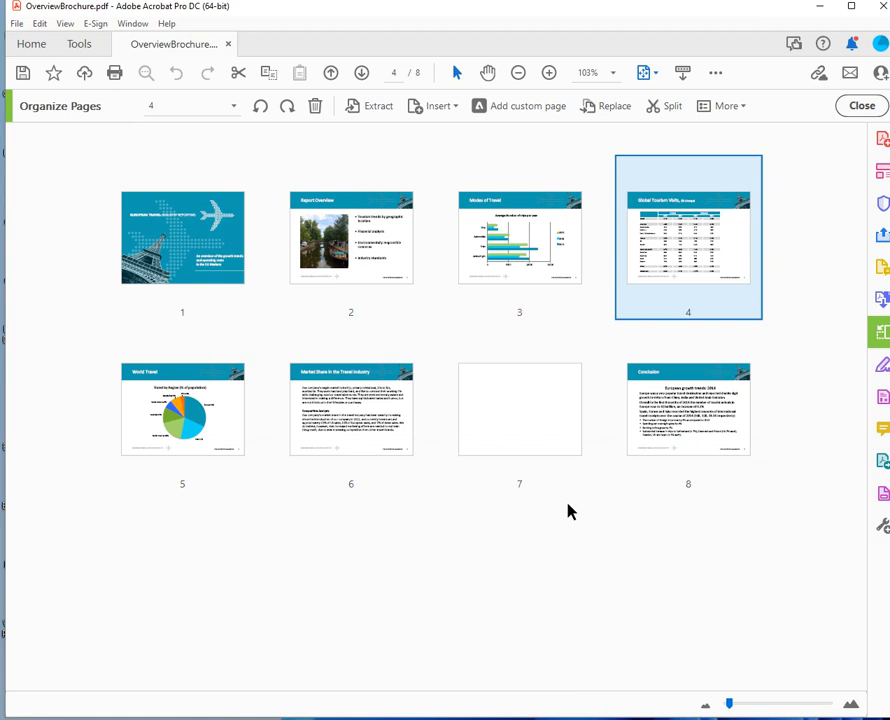
# Set up a split of the brochure by number of pages, with 4 pages per file.
pyautogui.click(668, 106)
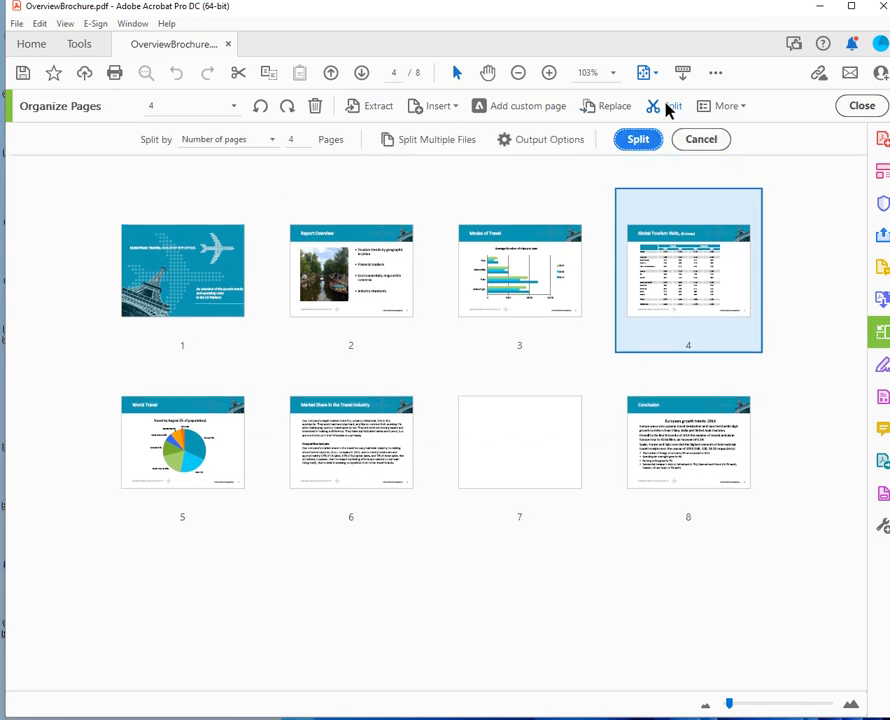
pyautogui.click(276, 141)
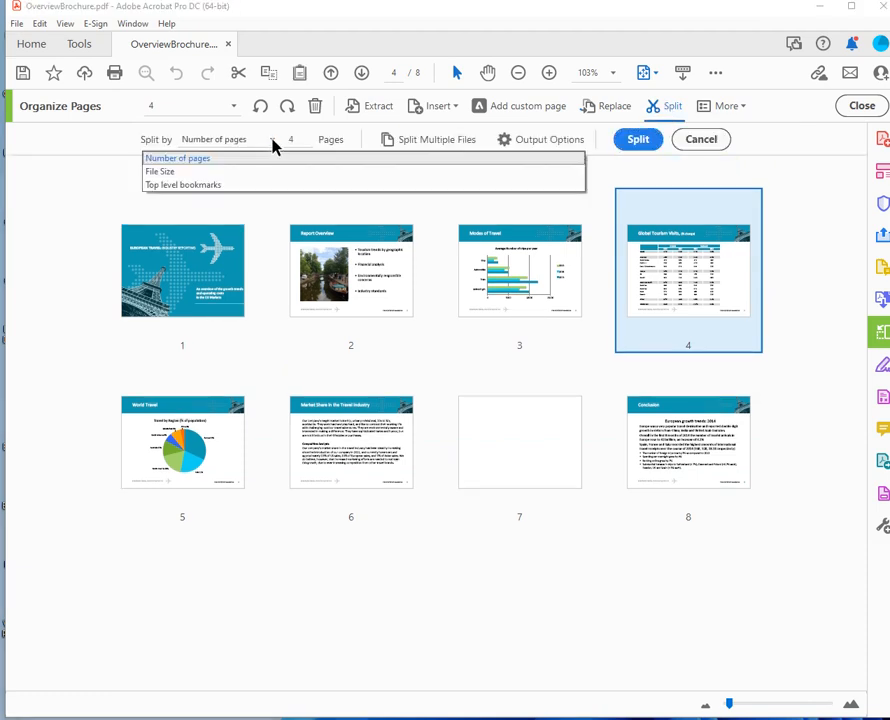
pyautogui.click(212, 160)
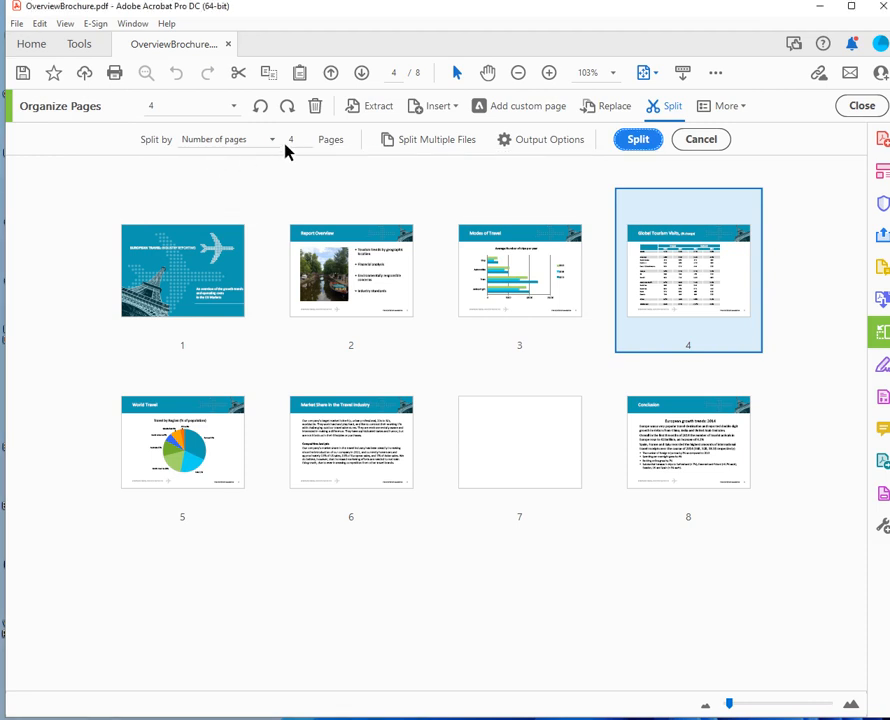
pyautogui.moveTo(301, 140); pyautogui.dragTo(262, 136)
pyautogui.write('4')
# Set the split's output target to a folder on the computer and choose the Desktop as that folder.
pyautogui.click(566, 145)
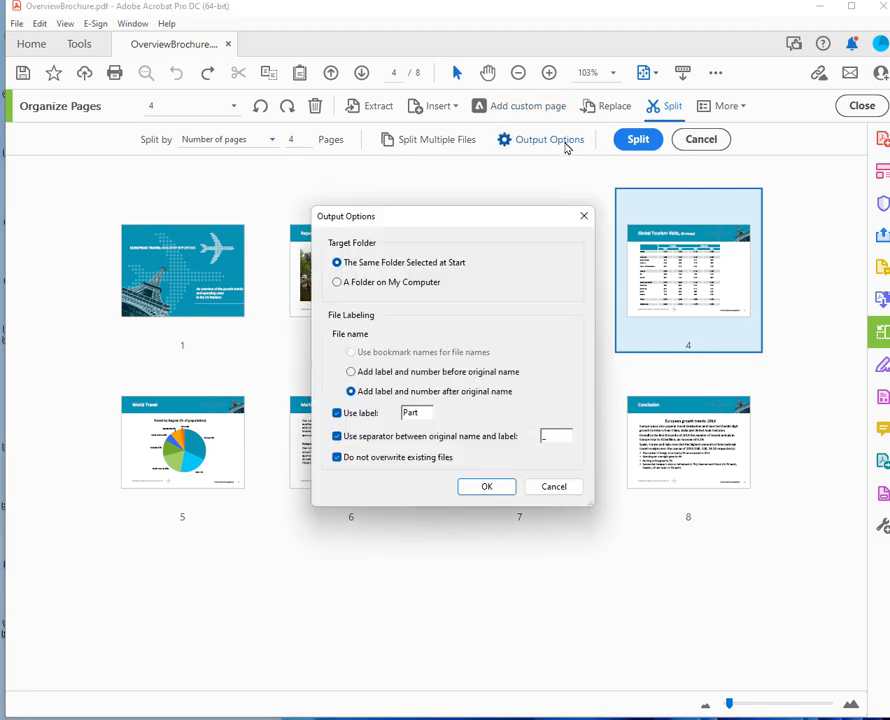
pyautogui.click(406, 284)
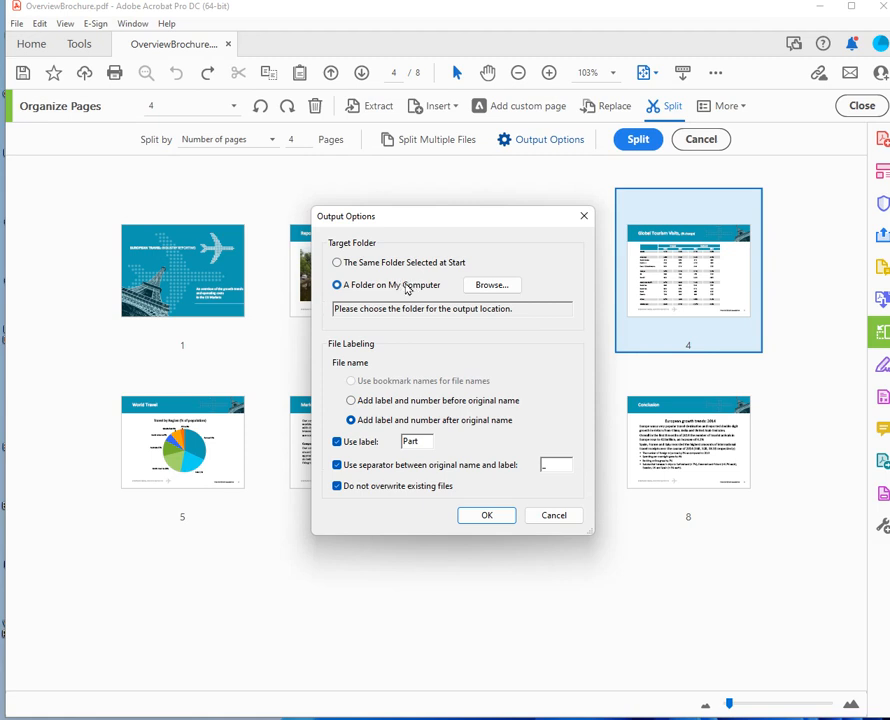
pyautogui.click(493, 288)
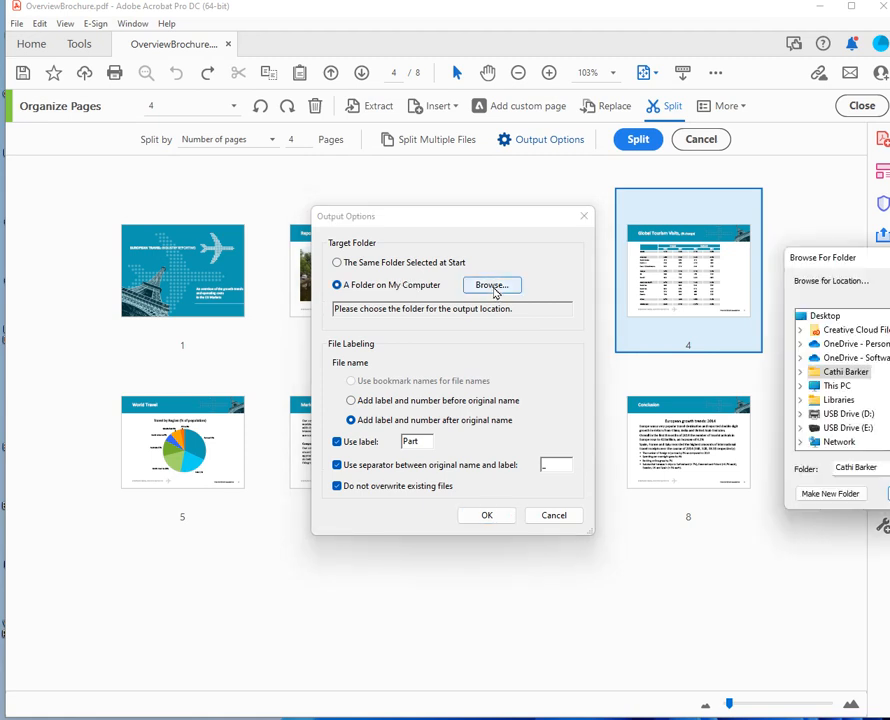
pyautogui.click(824, 318)
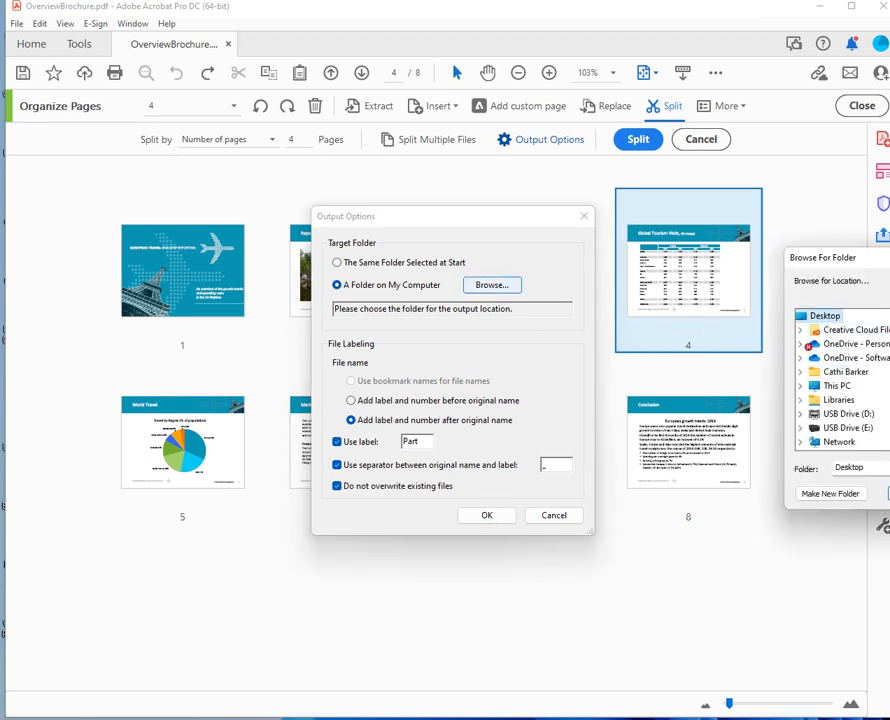
pyautogui.click(889, 494)
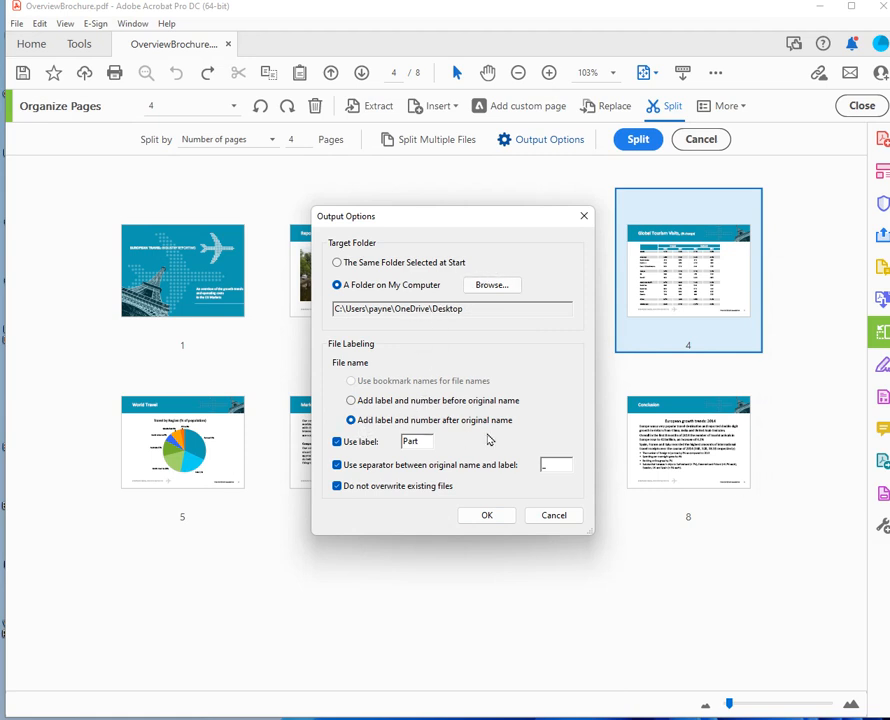
# Label the split files "Section" after the original name, with an underscore as separator, and accept the output options.
pyautogui.doubleClick(411, 442)
pyautogui.write('Section')
pyautogui.click(548, 465)
pyautogui.write('_')
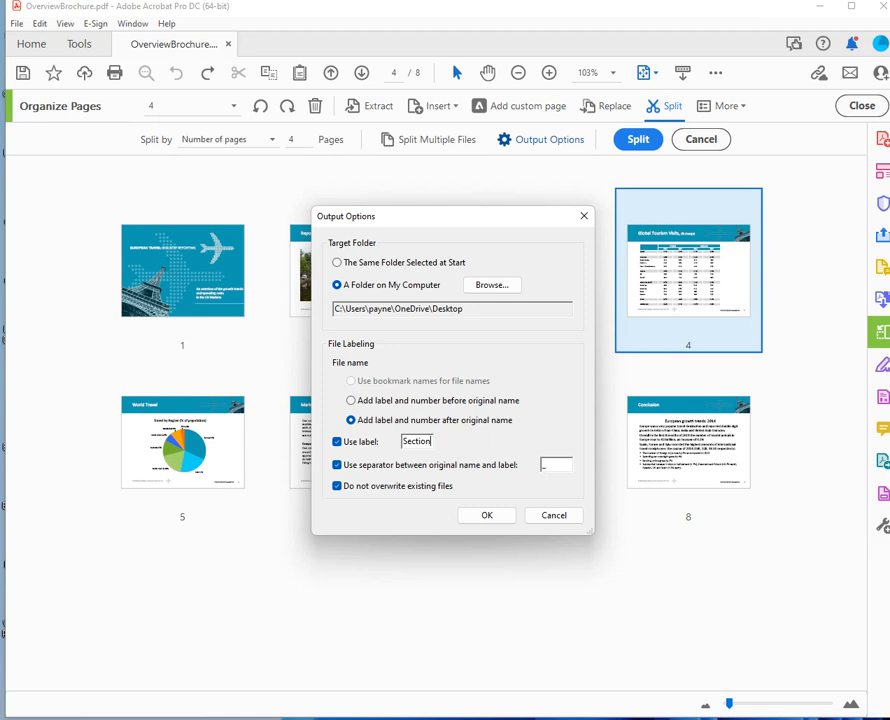
pyautogui.click(487, 516)
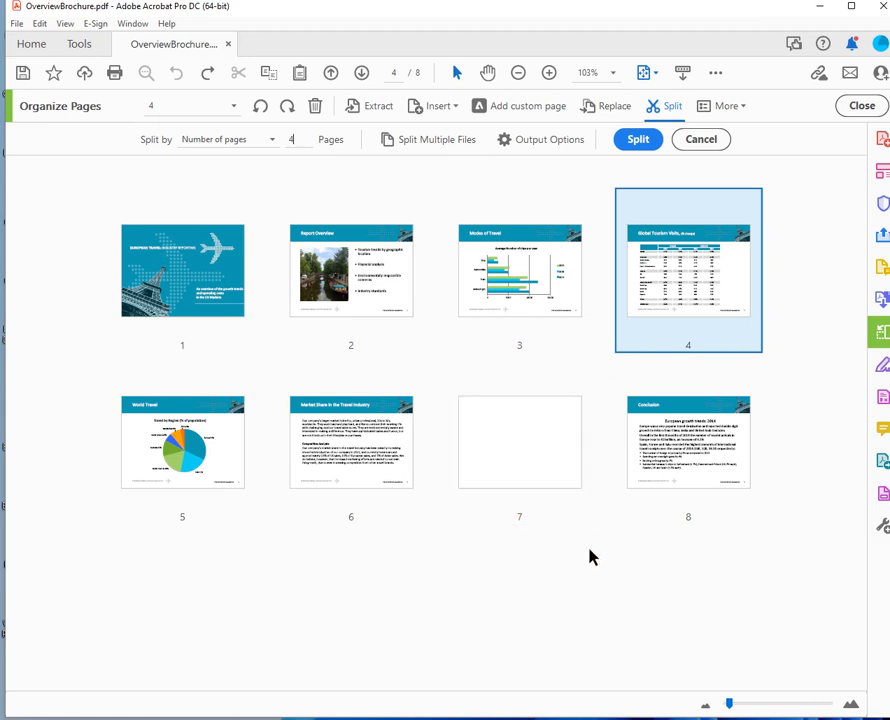
# Check the desktop briefly, return to the brochure and run the split.
pyautogui.click(820, 7)
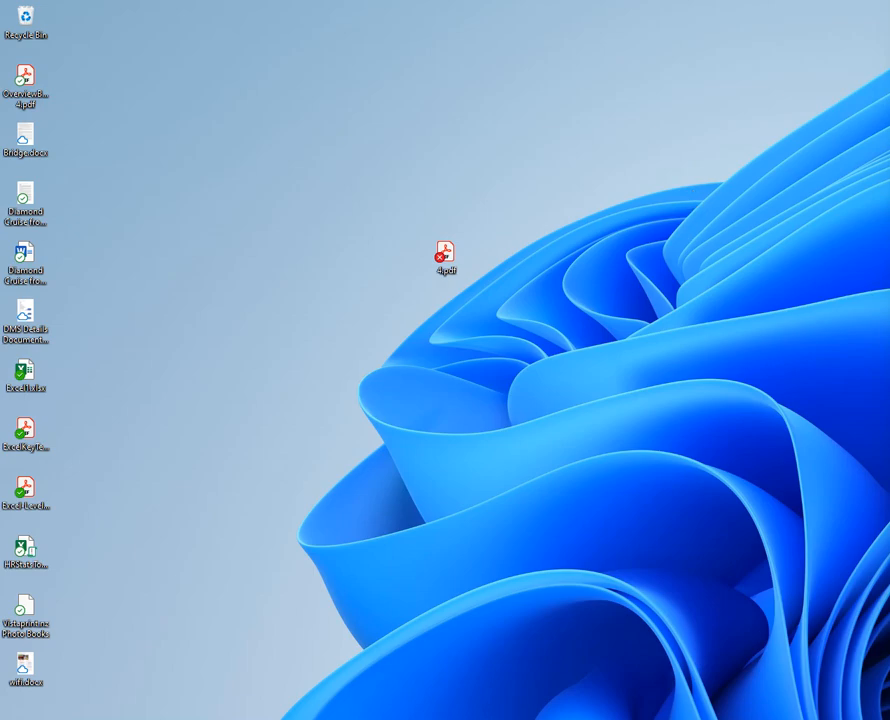
pyautogui.hotkey('alt', 'Tab')
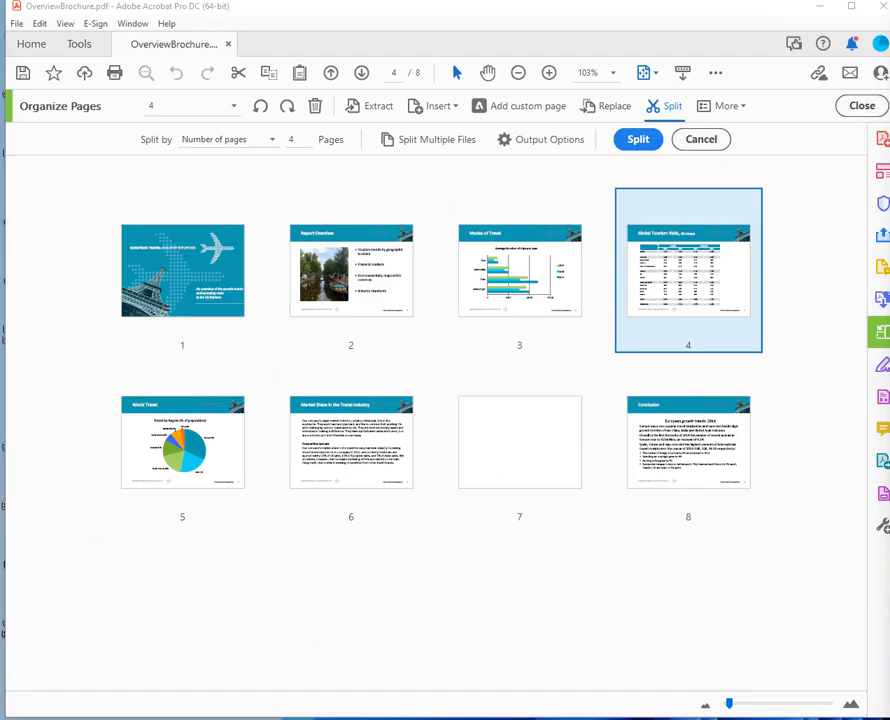
pyautogui.click(640, 142)
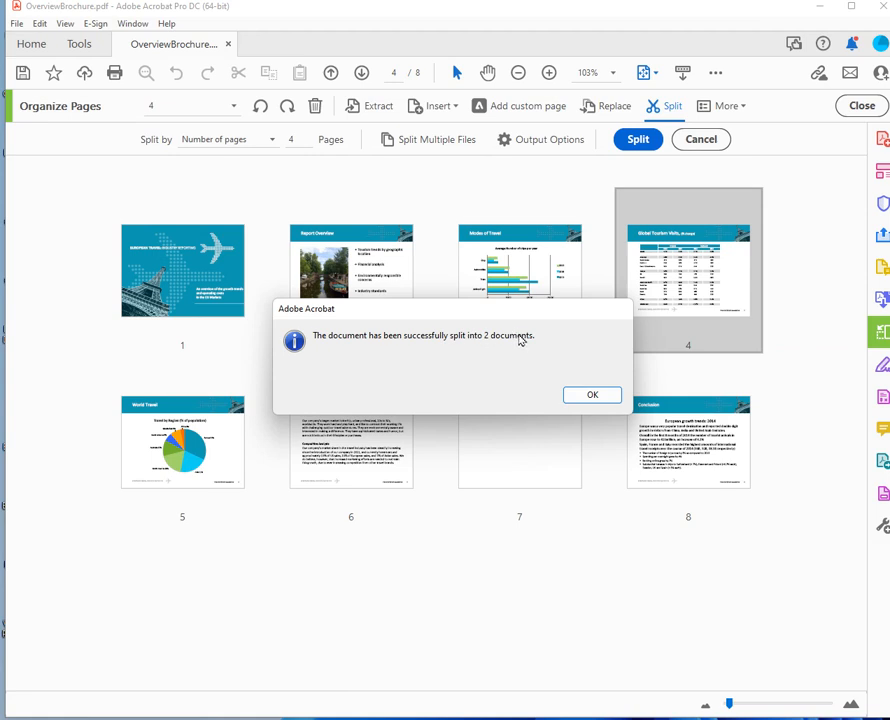
pyautogui.click(593, 396)
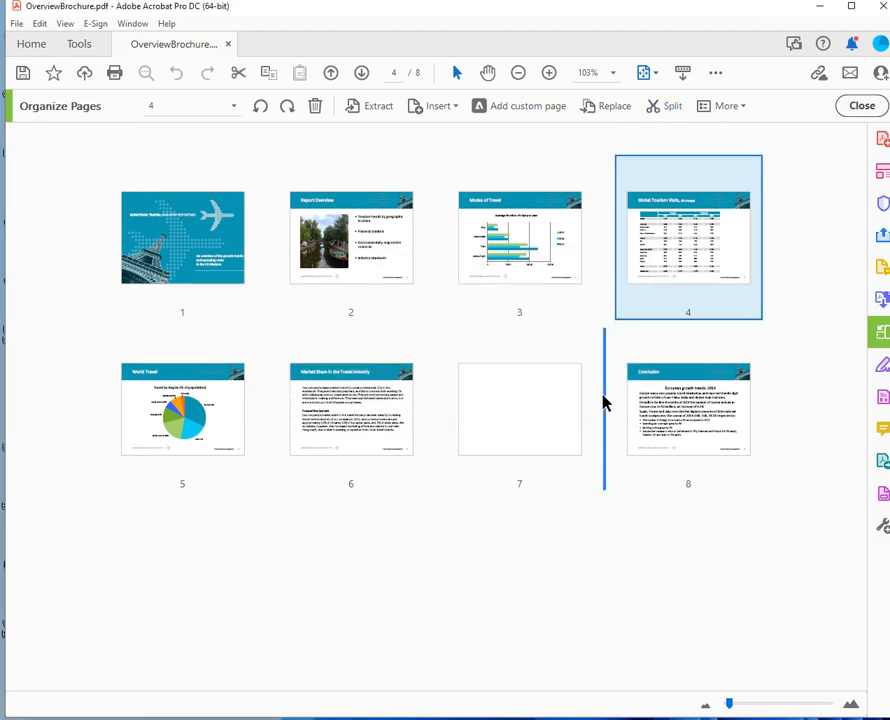
# Show the desktop, move OverviewBrochure_Section1.pdf and OverviewBrochure_Section2.pdf side by side above 4.pdf, and check their file names.
pyautogui.click(820, 8)
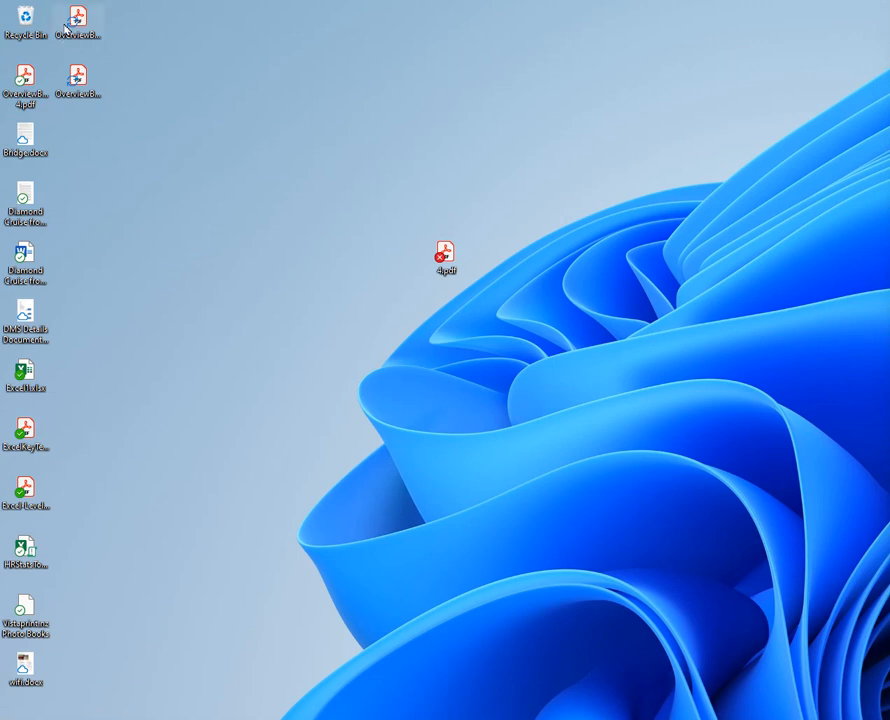
pyautogui.moveTo(80, 30); pyautogui.dragTo(343, 158)
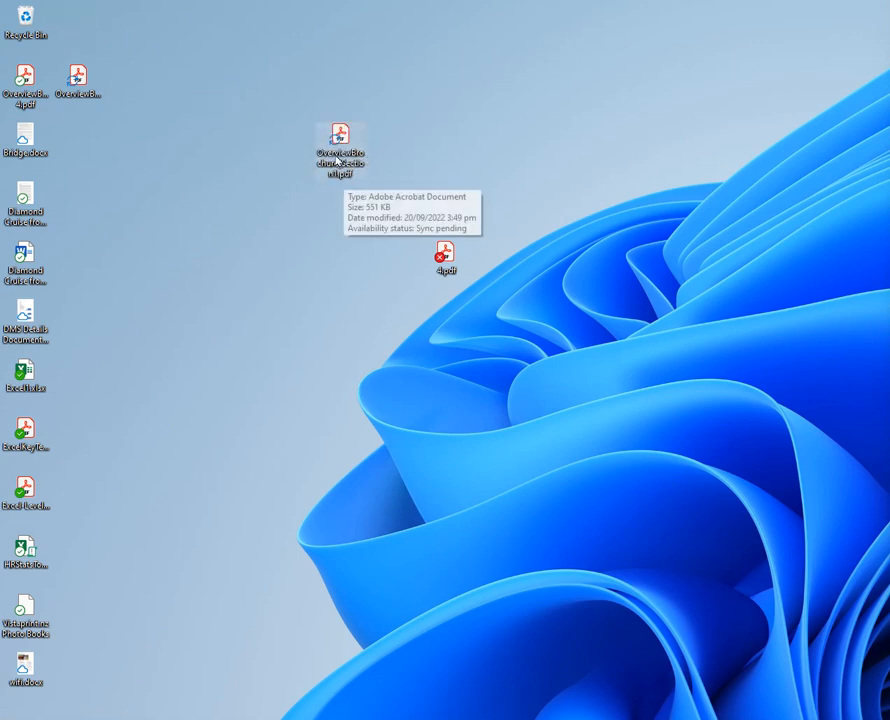
pyautogui.moveTo(358, 171); pyautogui.dragTo(450, 166)
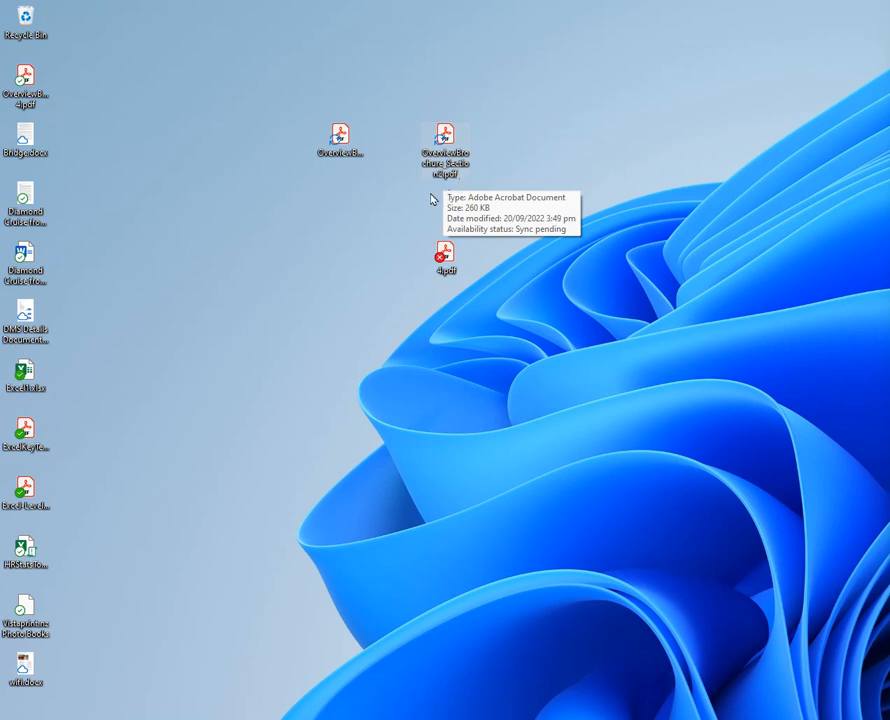
pyautogui.click(332, 158)
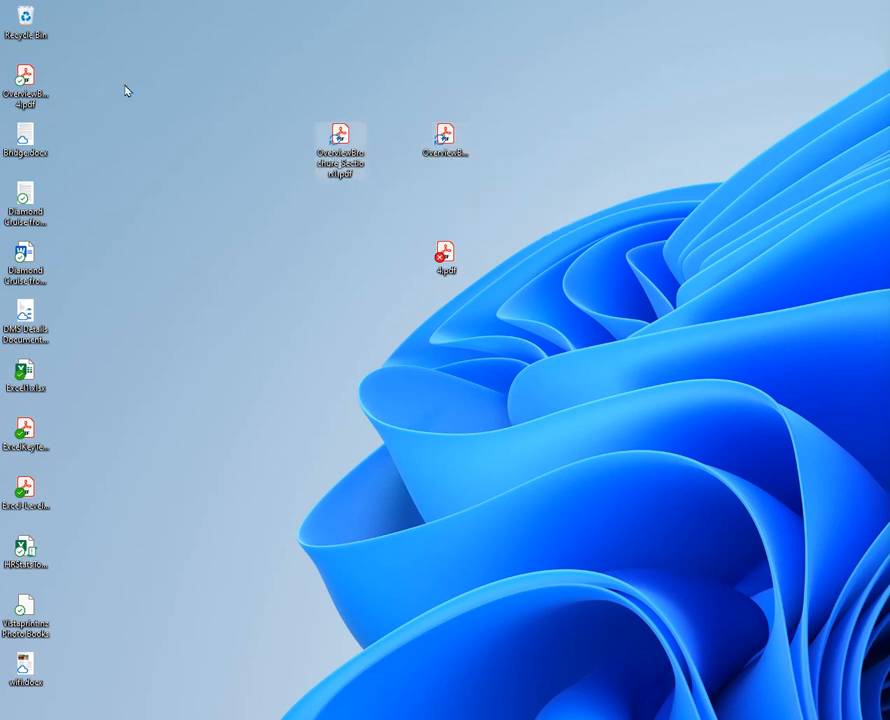
pyautogui.moveTo(18, 84)
pyautogui.mouseDown()
pyautogui.moveTo(301, 100)
pyautogui.moveTo(359, 92)
pyautogui.moveTo(24, 85)
pyautogui.mouseUp()
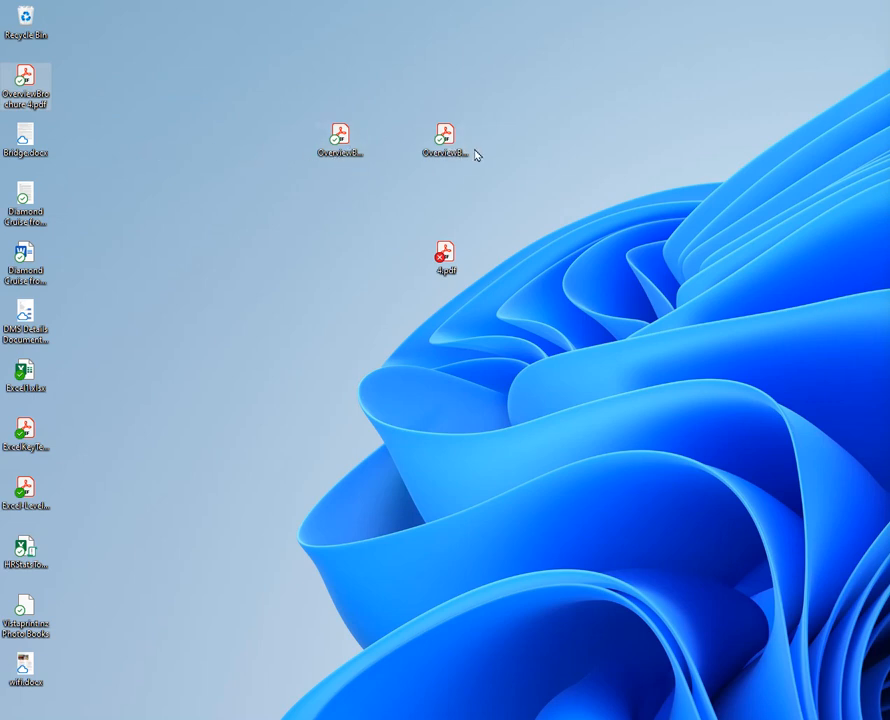
pyautogui.click(340, 158)
pyautogui.click(462, 146)
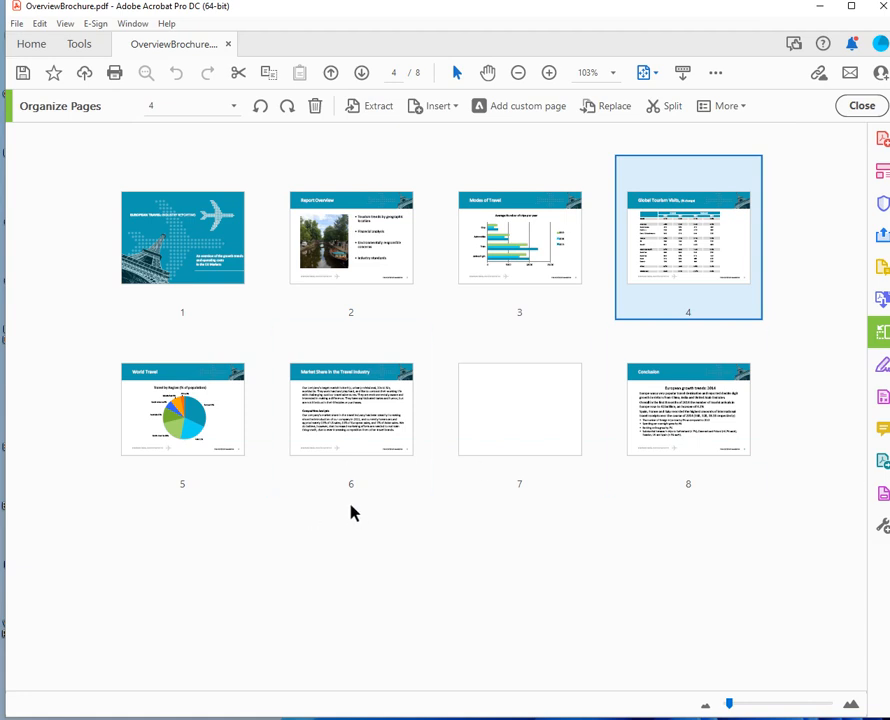
# Return to Acrobat, move the Modes of Travel page after Global Tourism Visits, and place the World Travel page between them.
pyautogui.moveTo(493, 304)
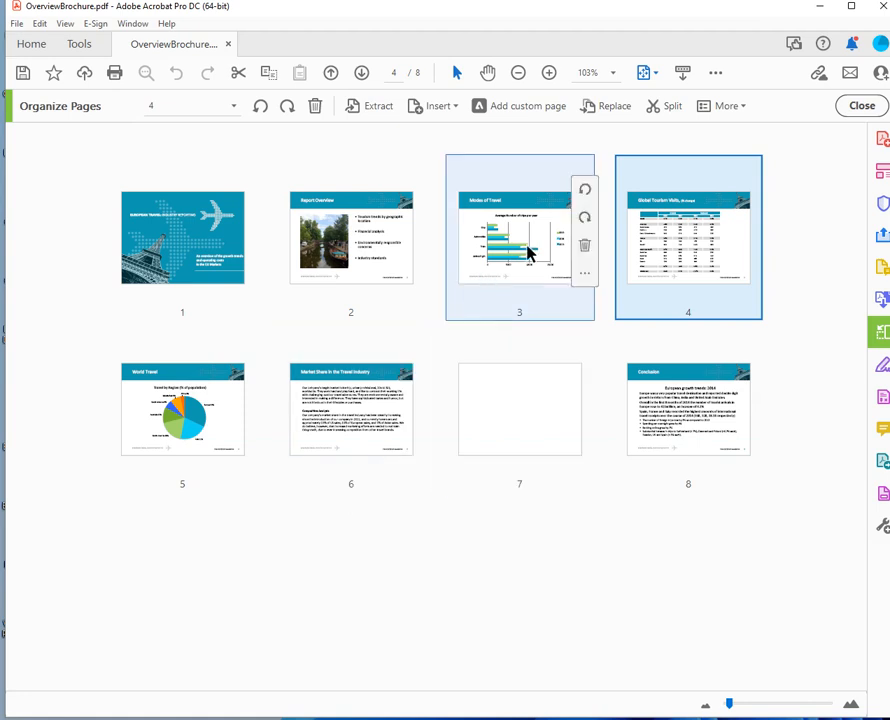
pyautogui.moveTo(530, 252); pyautogui.dragTo(772, 241)
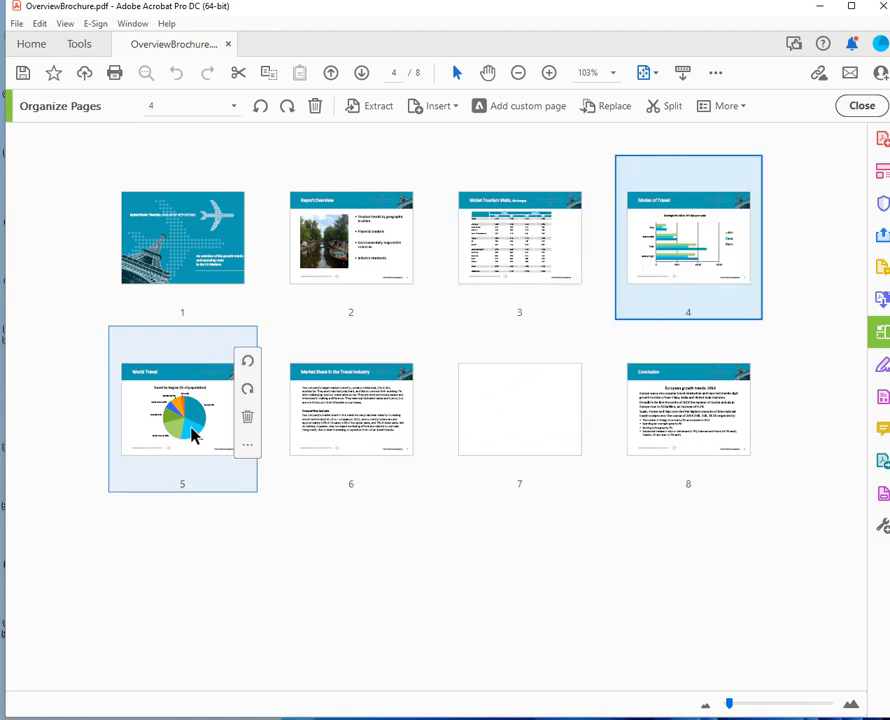
pyautogui.moveTo(193, 433); pyautogui.dragTo(608, 292)
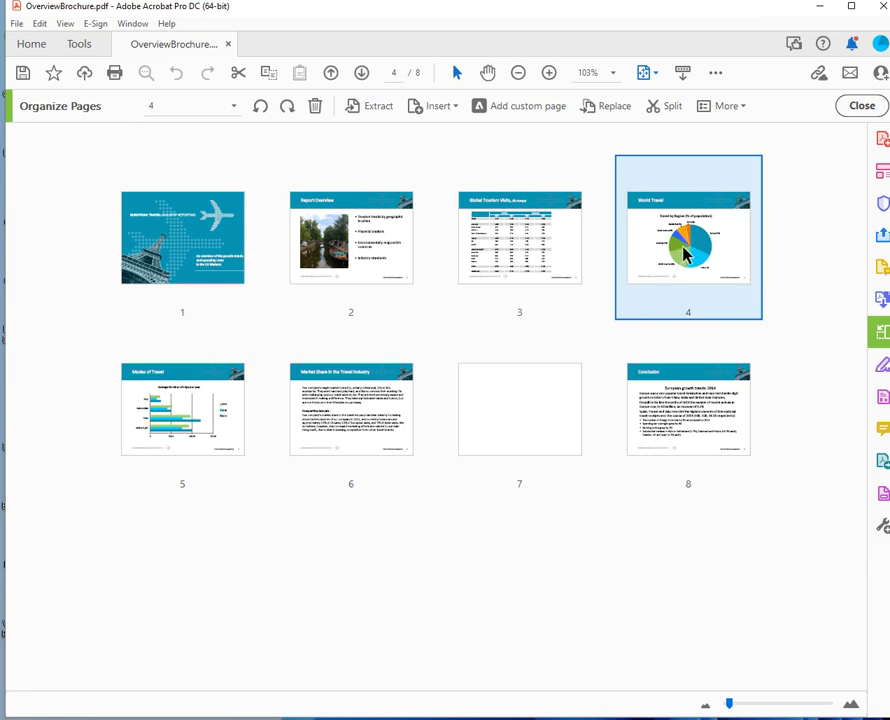
# Copy the World Travel page to the end of the brochure and move the blank page 7 behind that copy.
pyautogui.moveTo(686, 252); pyautogui.dragTo(800, 428)
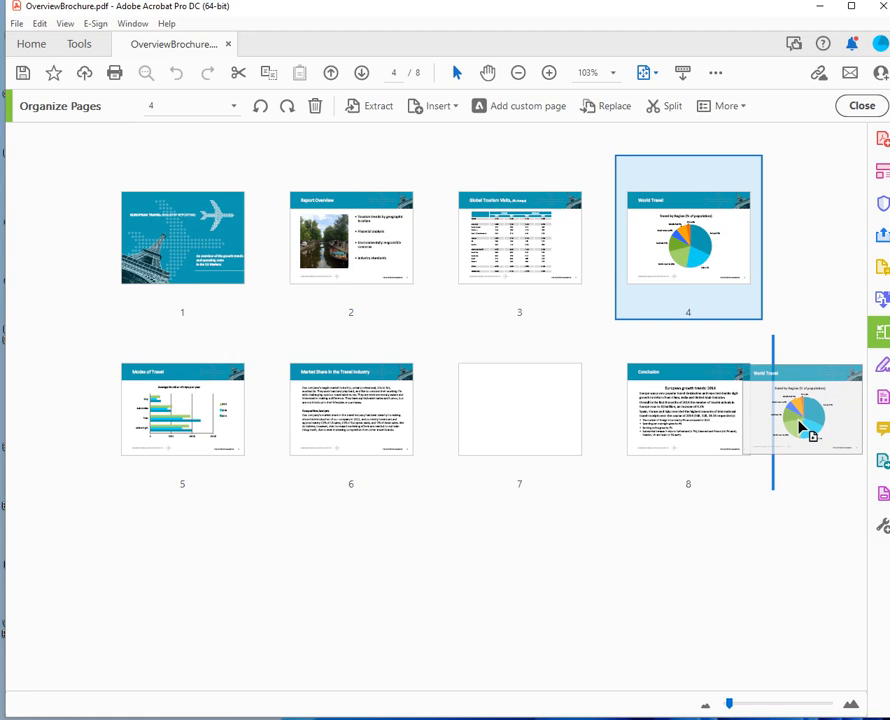
pyautogui.moveTo(800, 428); pyautogui.dragTo(801, 427)
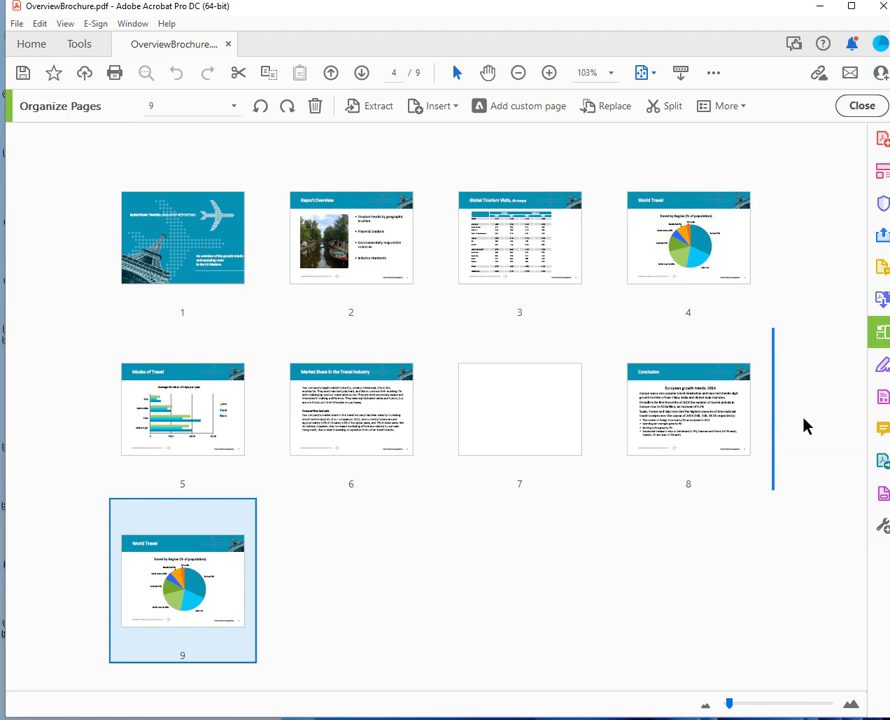
pyautogui.moveTo(759, 420)
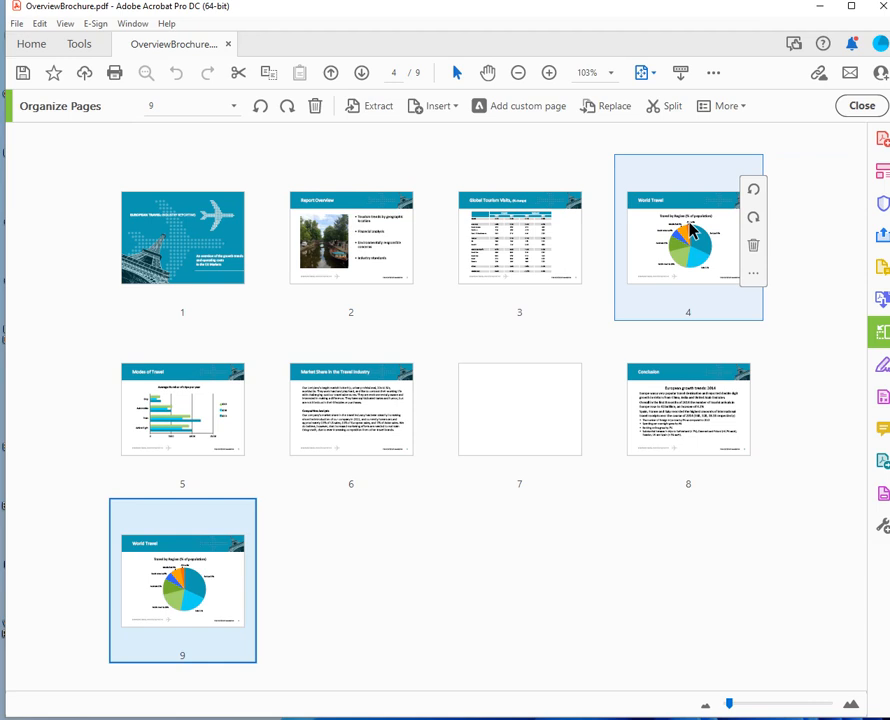
pyautogui.moveTo(517, 398); pyautogui.dragTo(360, 584)
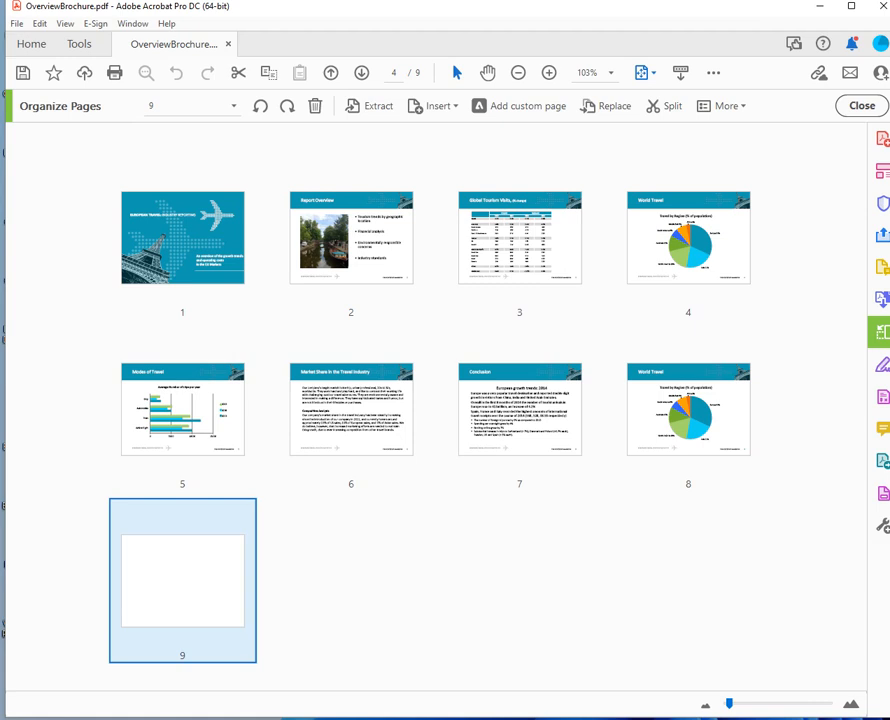
pyautogui.moveTo(459, 443); pyautogui.dragTo(436, 447)
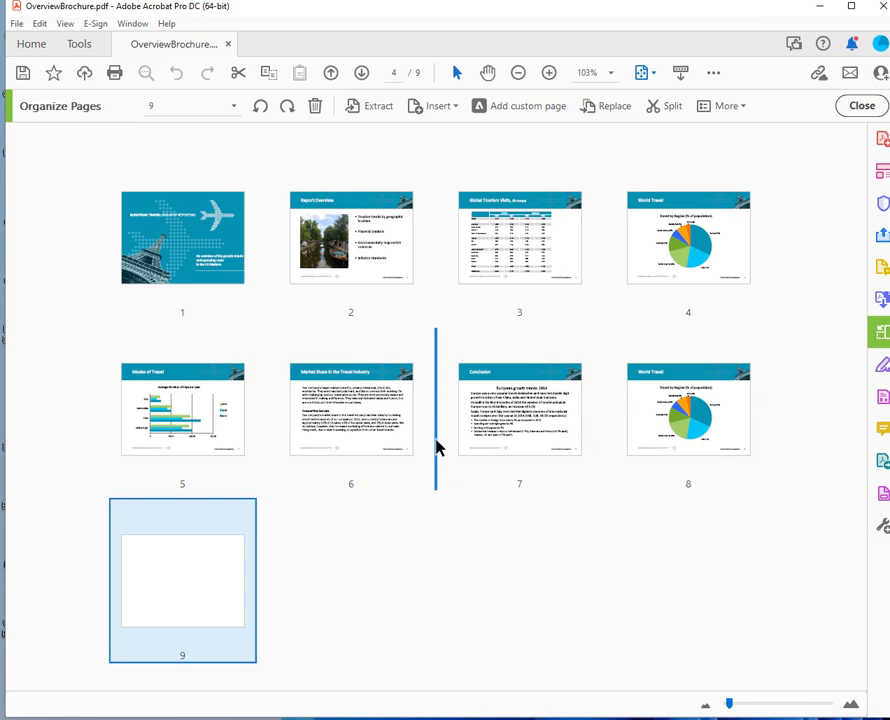
pyautogui.moveTo(436, 440); pyautogui.dragTo(434, 430)
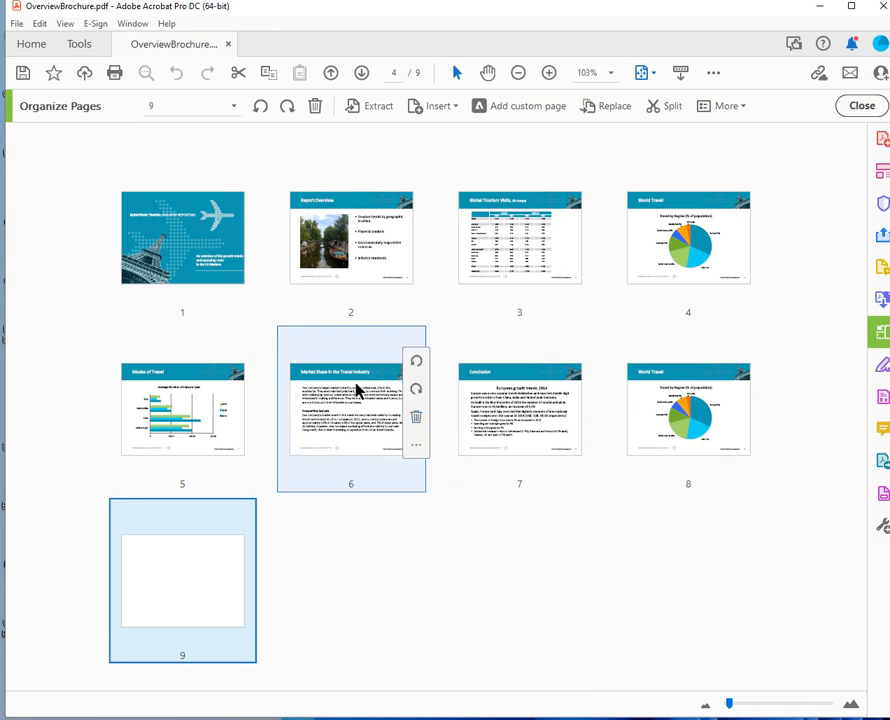
# Open Summary.pdf from the recent files while keeping the brochure open.
pyautogui.click(17, 23)
pyautogui.click(64, 46)
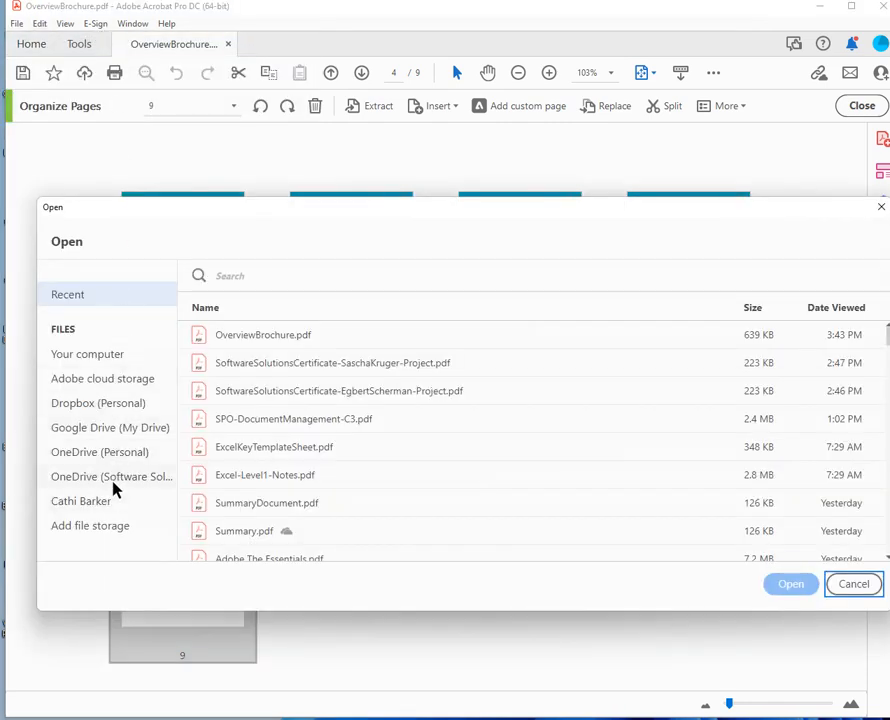
pyautogui.click(241, 540)
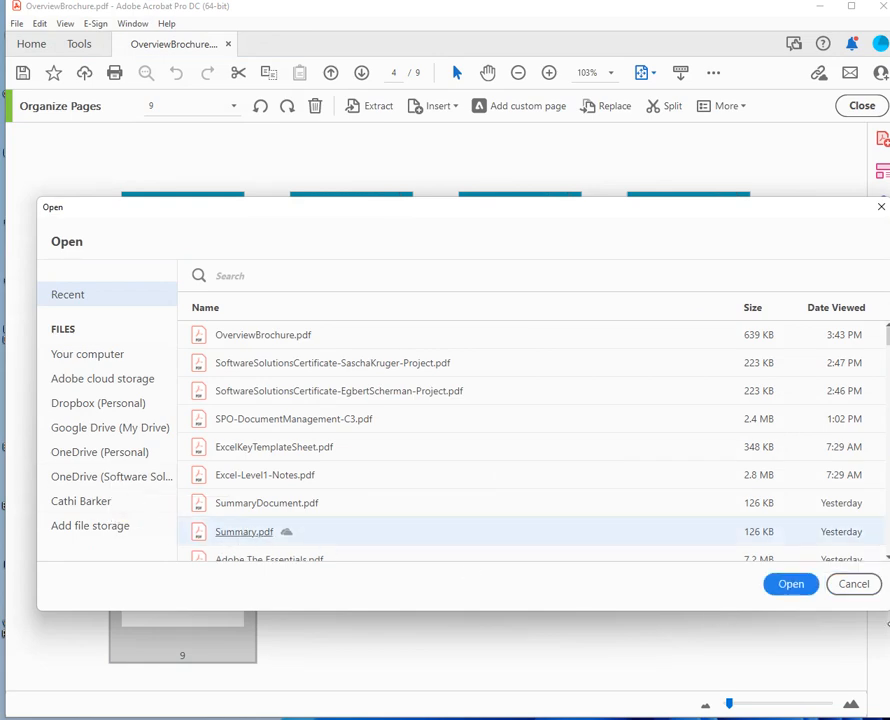
pyautogui.click(789, 584)
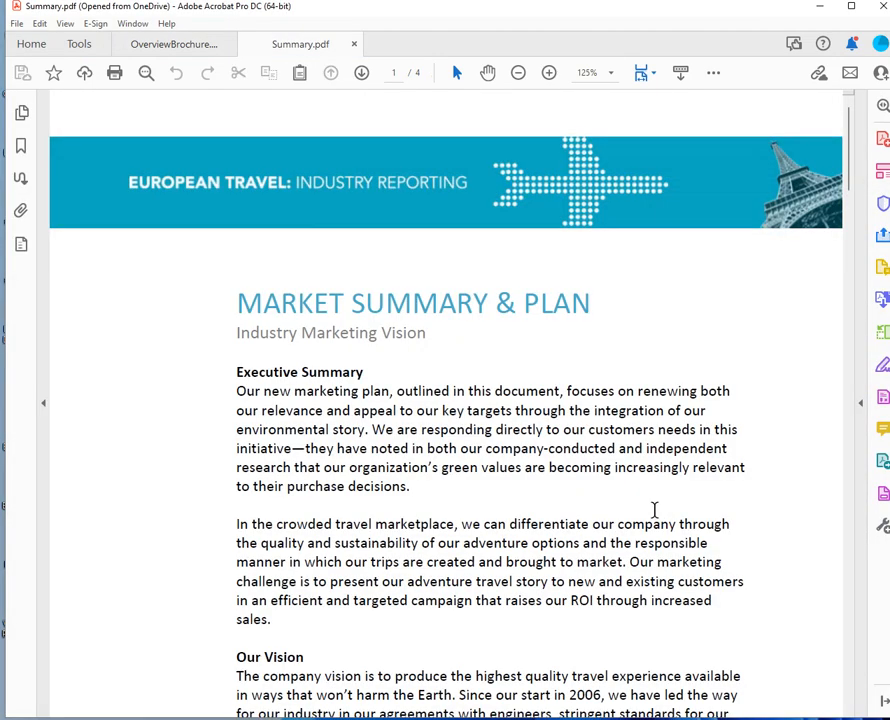
# Check the two open documents, OverviewBrochure.pdf and Summary.pdf, and tile their windows vertically.
pyautogui.click(160, 44)
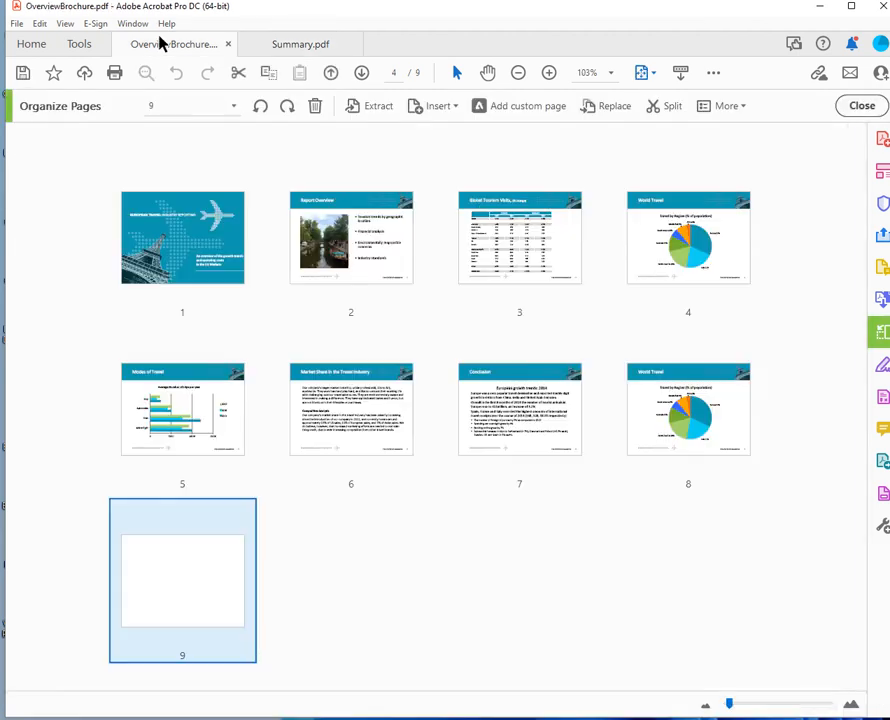
pyautogui.click(288, 50)
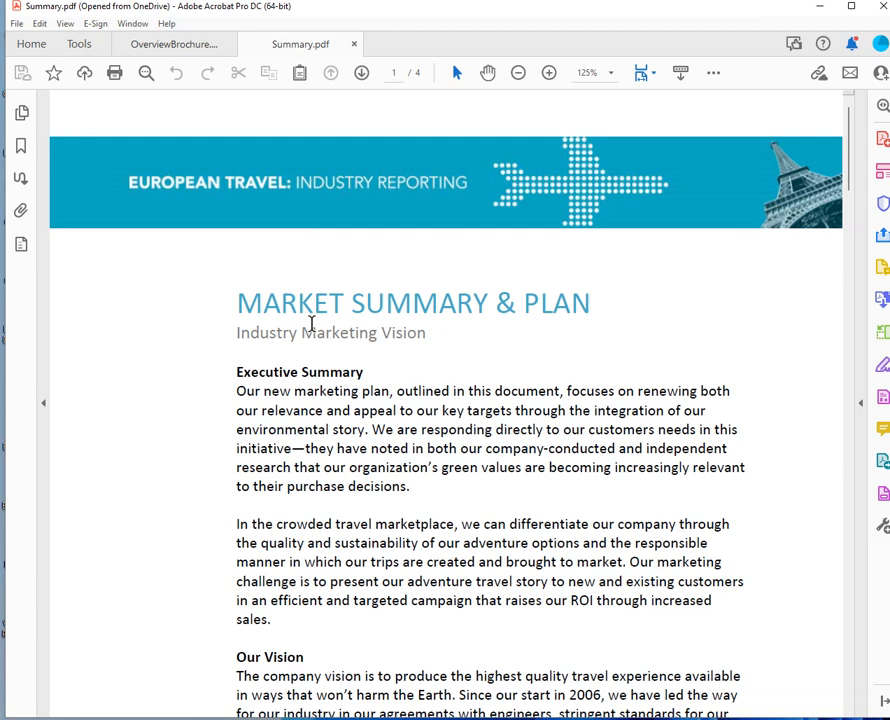
pyautogui.click(136, 23)
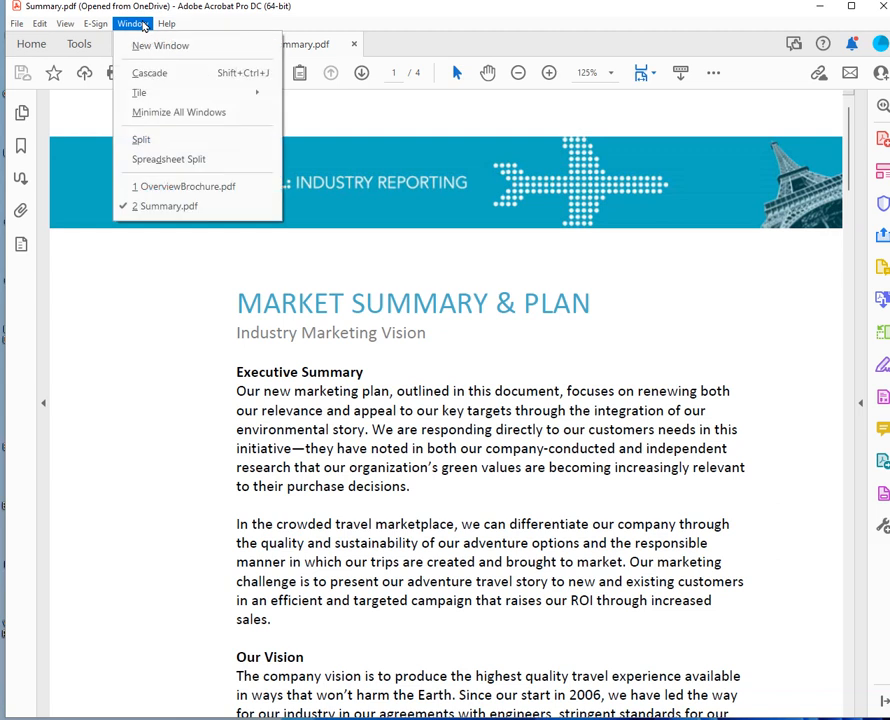
pyautogui.moveTo(207, 94)
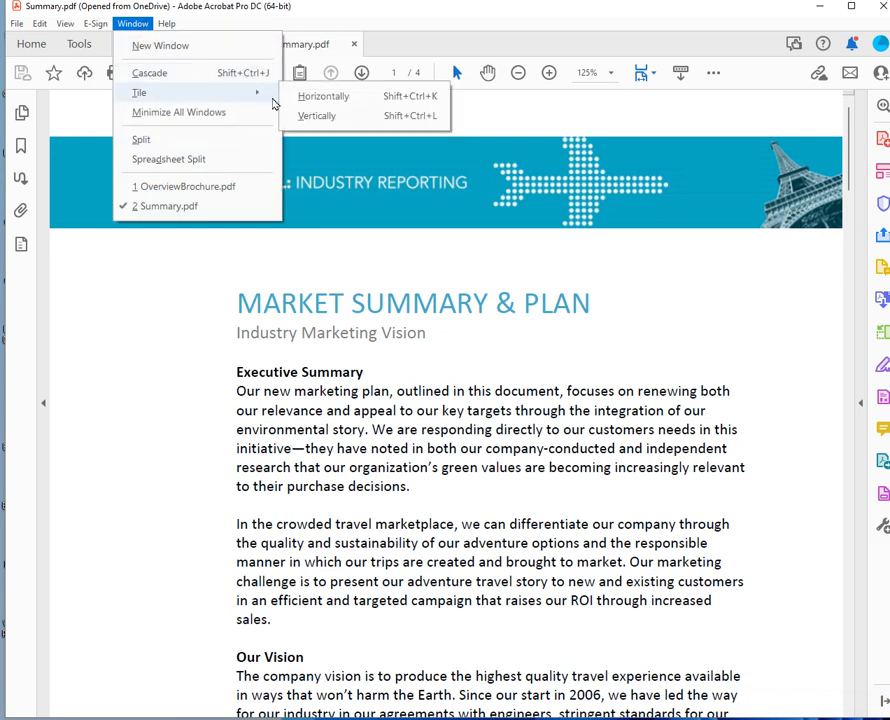
pyautogui.click(409, 117)
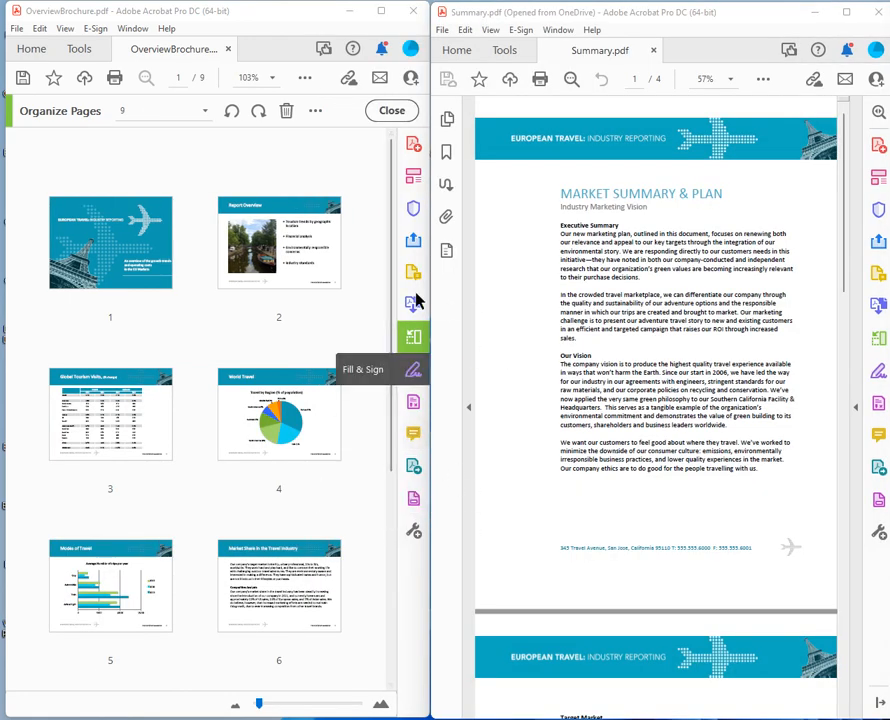
# Close Organize Pages in the brochure window and show the page thumbnails in both documents.
pyautogui.click(197, 170)
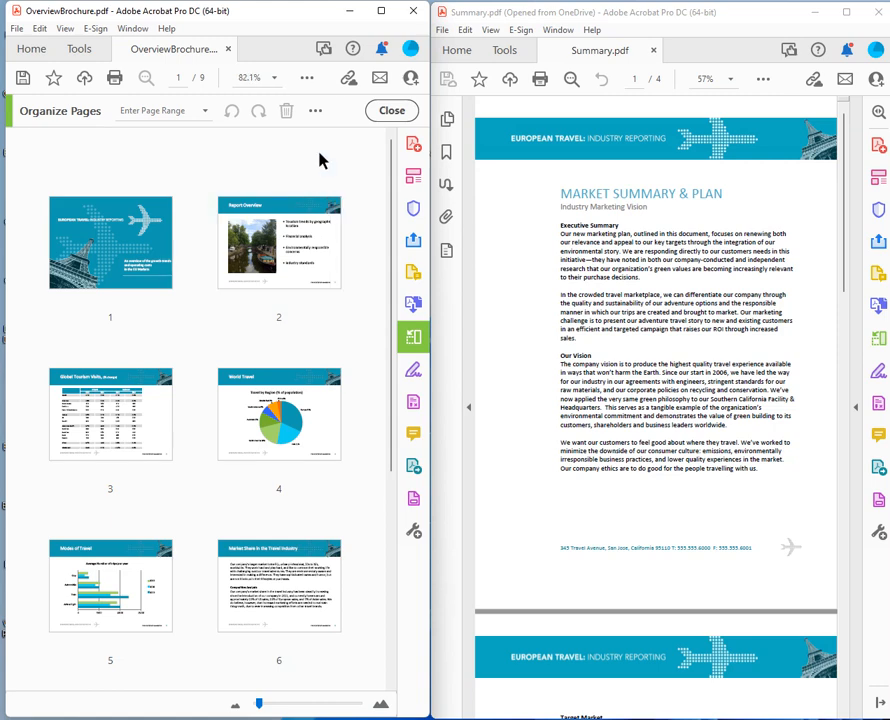
pyautogui.click(392, 112)
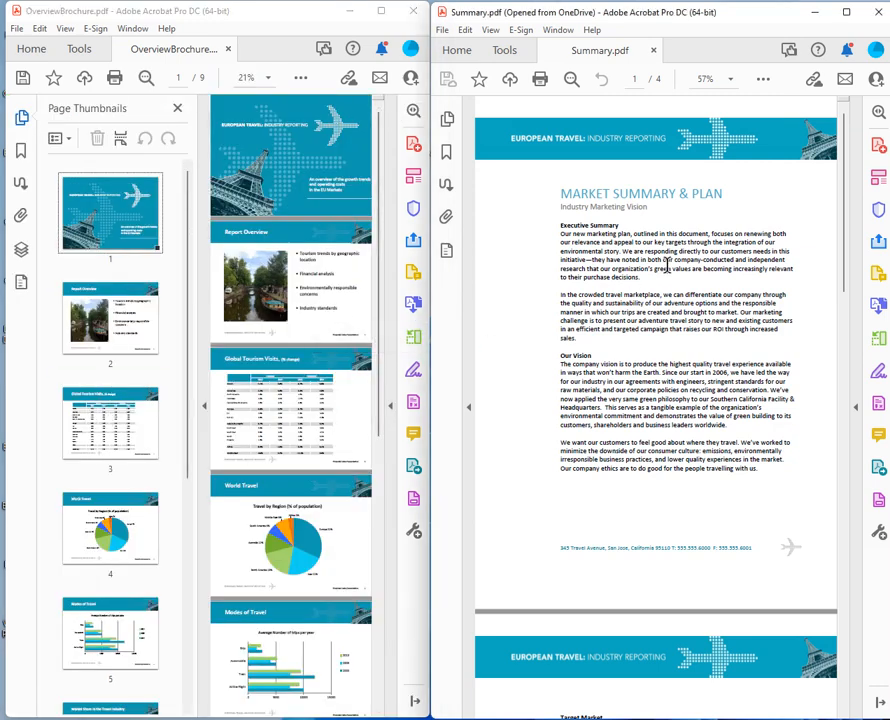
pyautogui.press('F4')
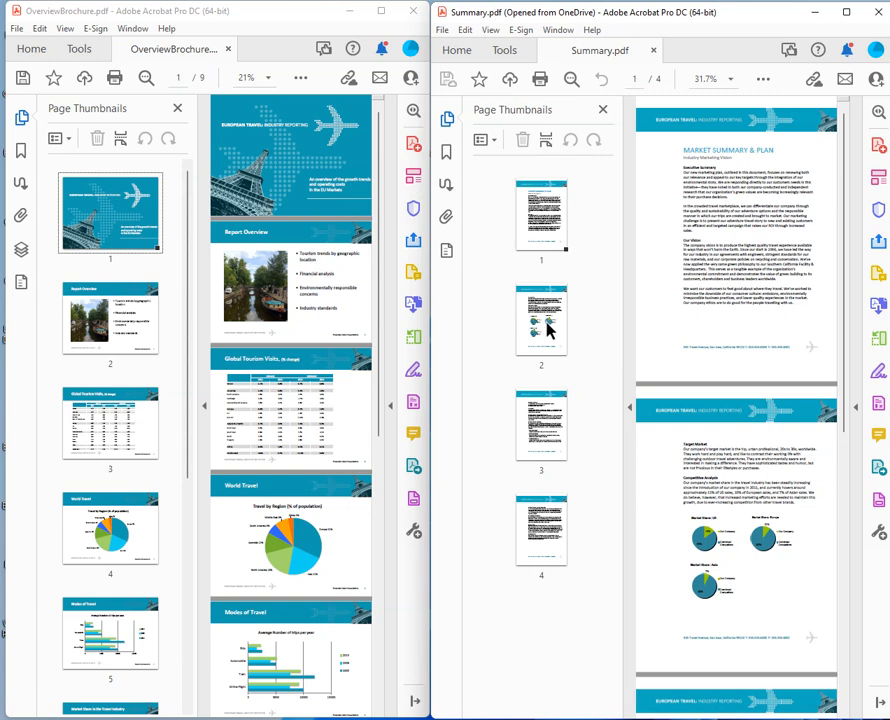
# Copy page 2 of Summary.pdf after the brochure's page 4, and page 1 of Summary.pdf after the brochure's blank last page.
pyautogui.moveTo(548, 330); pyautogui.dragTo(154, 582)
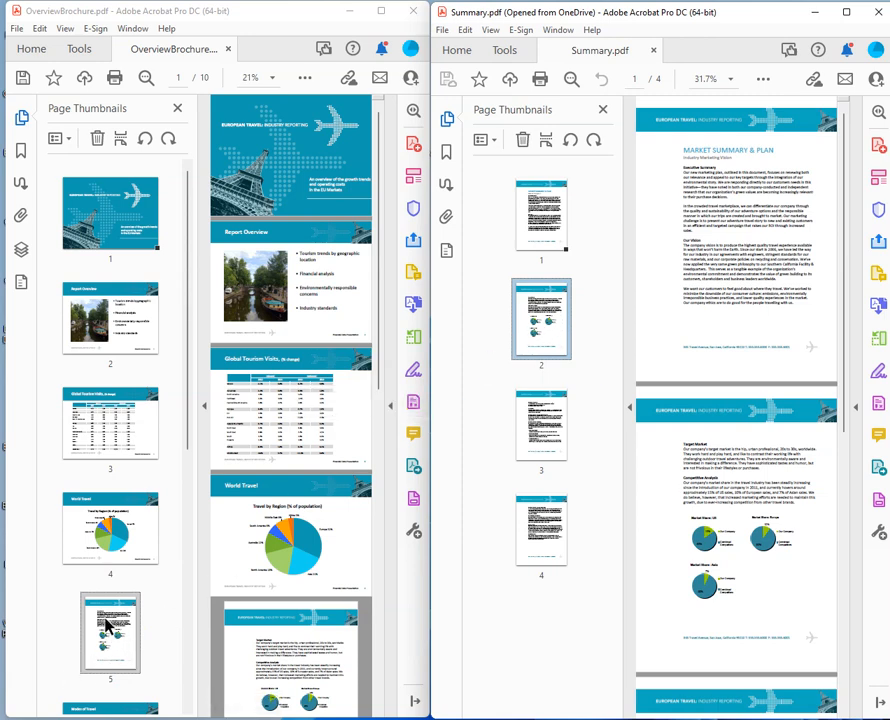
pyautogui.click(553, 222)
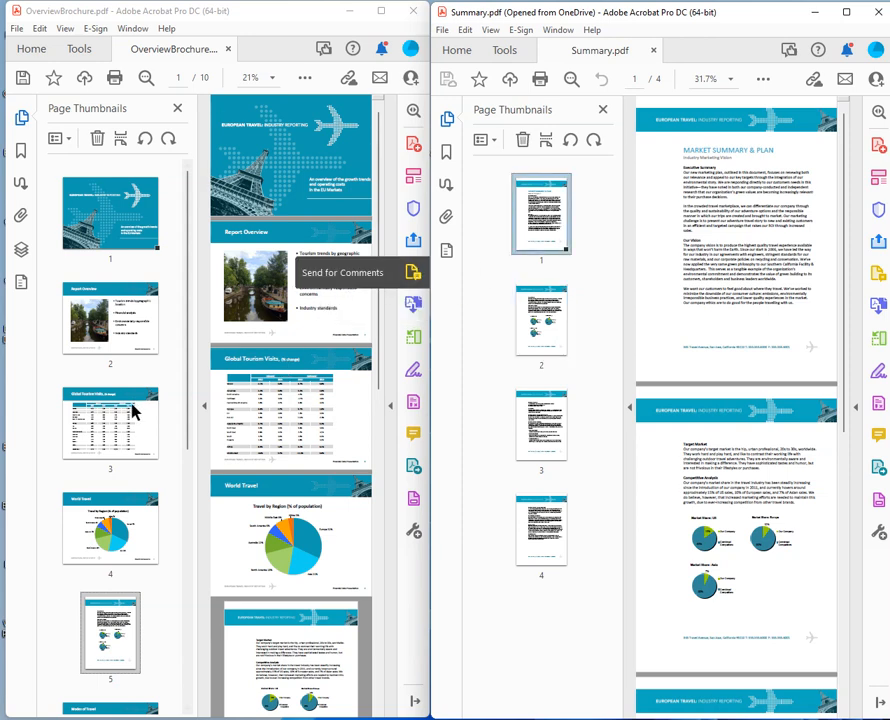
pyautogui.scroll(-5, 131, 408)
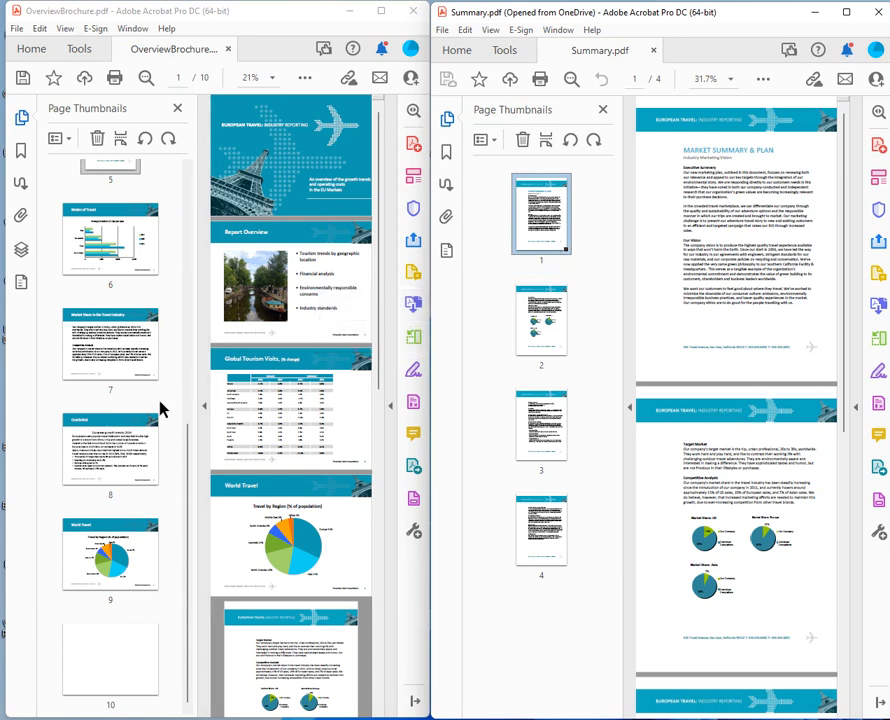
pyautogui.moveTo(540, 228); pyautogui.dragTo(139, 706)
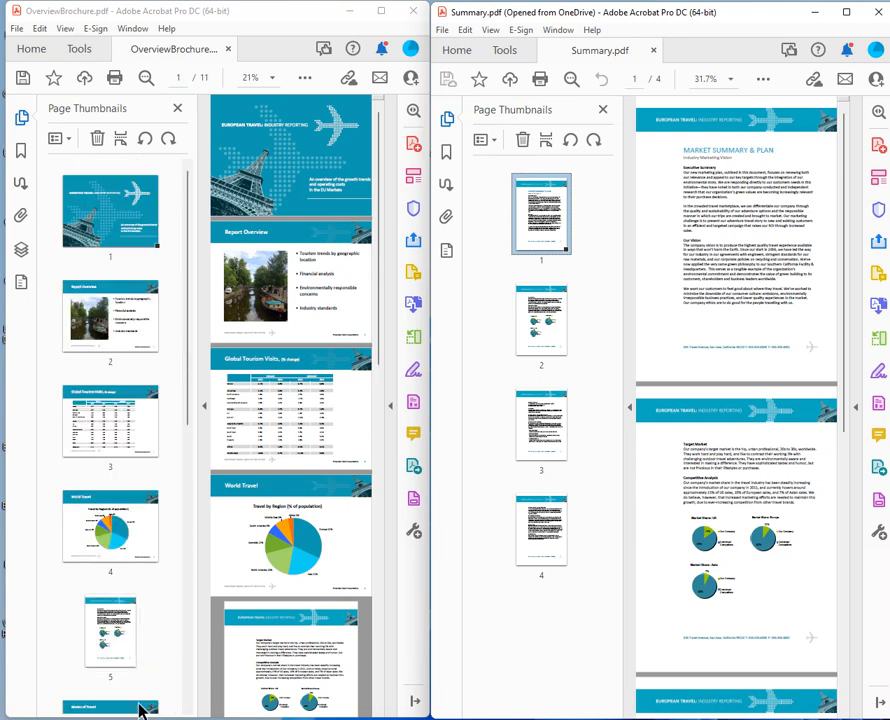
pyautogui.scroll(-3, 150, 700)
pyautogui.scroll(-3, 155, 690)
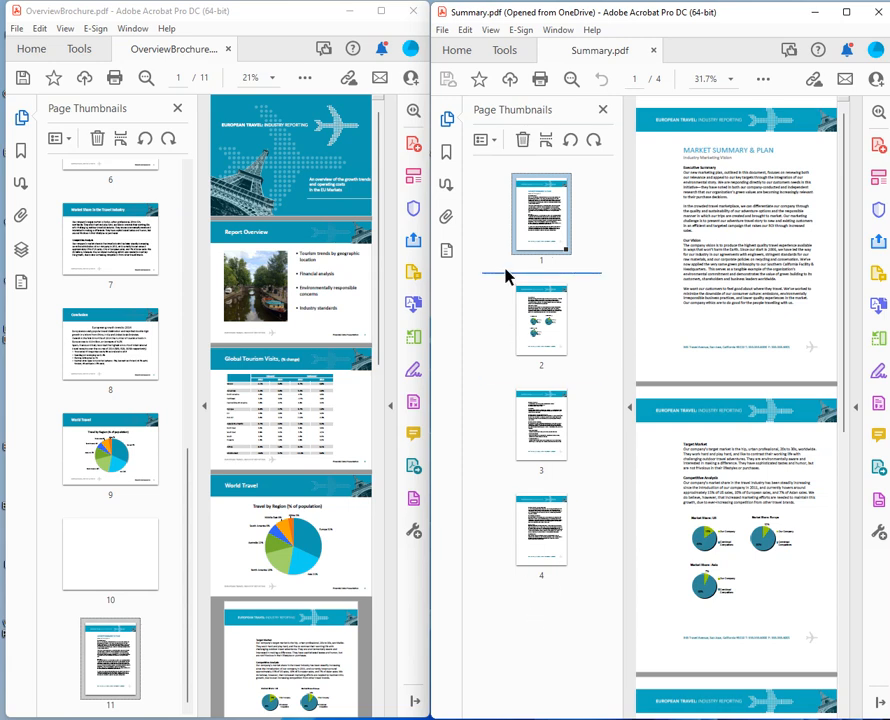
pyautogui.scroll(1, 115, 453)
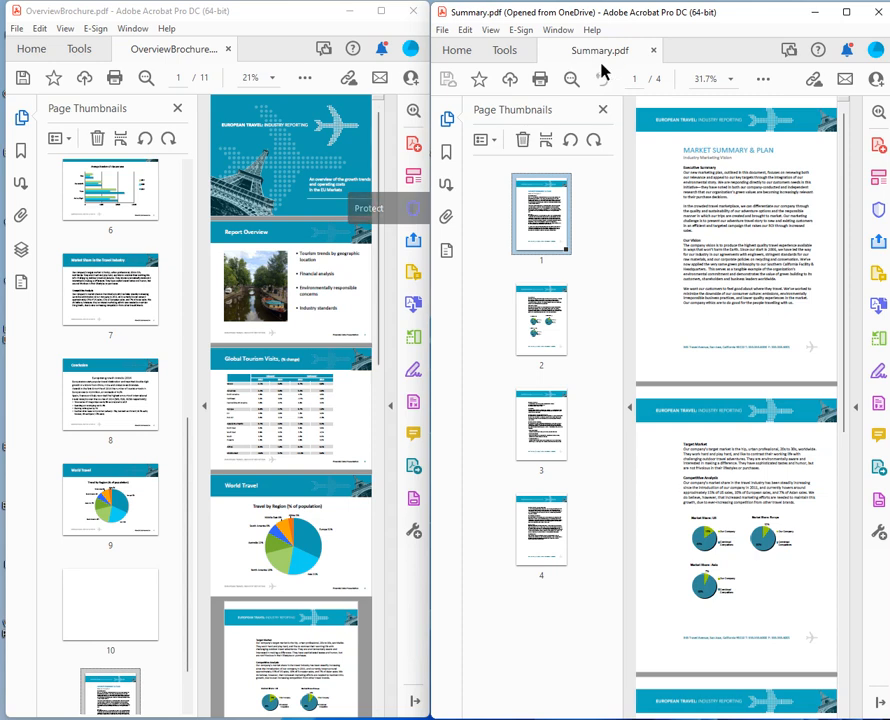
# Close the Summary.pdf window and widen the OverviewBrochure.pdf window across the screen, checking its last page thumbnails.
pyautogui.click(871, 13)
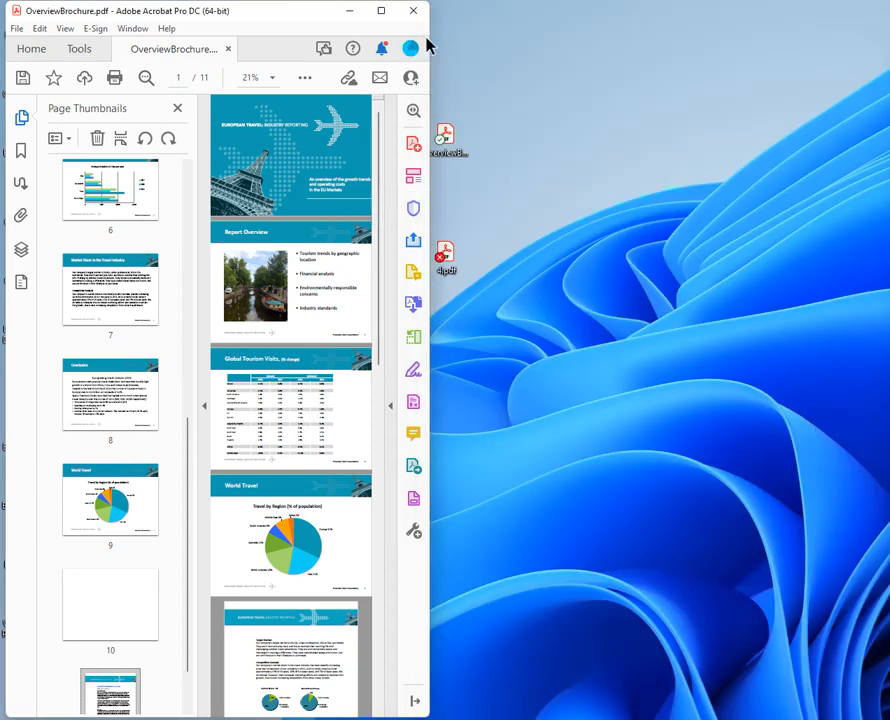
pyautogui.moveTo(429, 44); pyautogui.dragTo(882, 48)
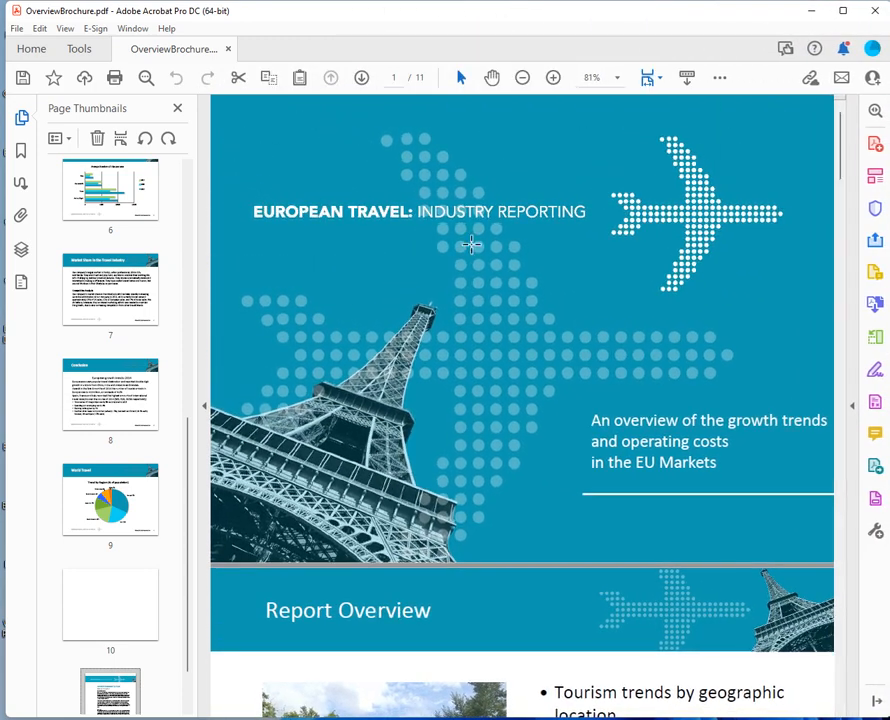
pyautogui.scroll(-1, 70, 527)
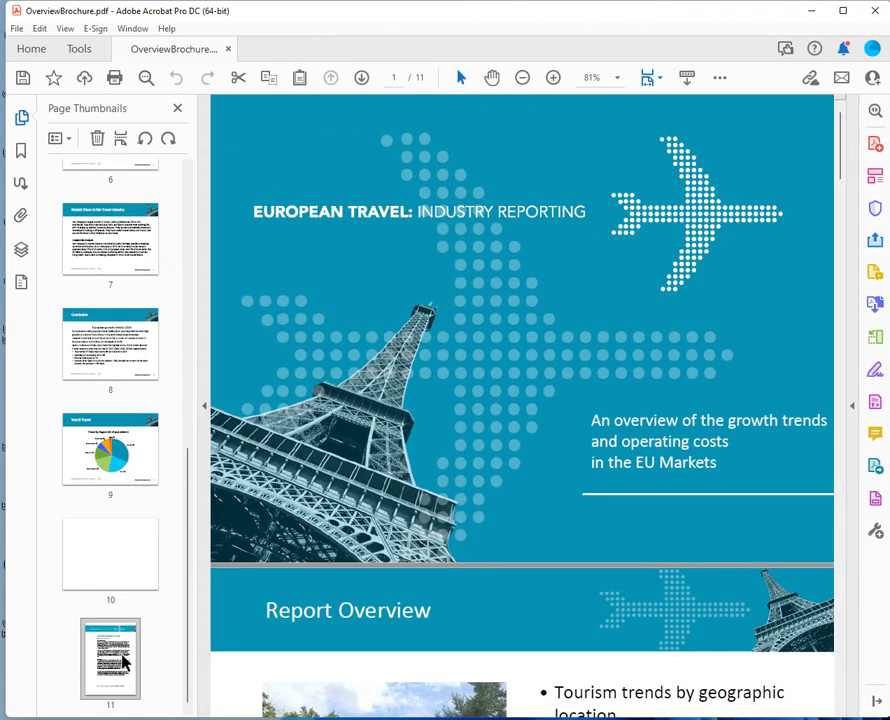
pyautogui.moveTo(125, 660); pyautogui.dragTo(112, 569)
# Save the brochure as a new PDF named FinalLayout in the AcrobatOnlineCourse folder.
pyautogui.click(17, 30)
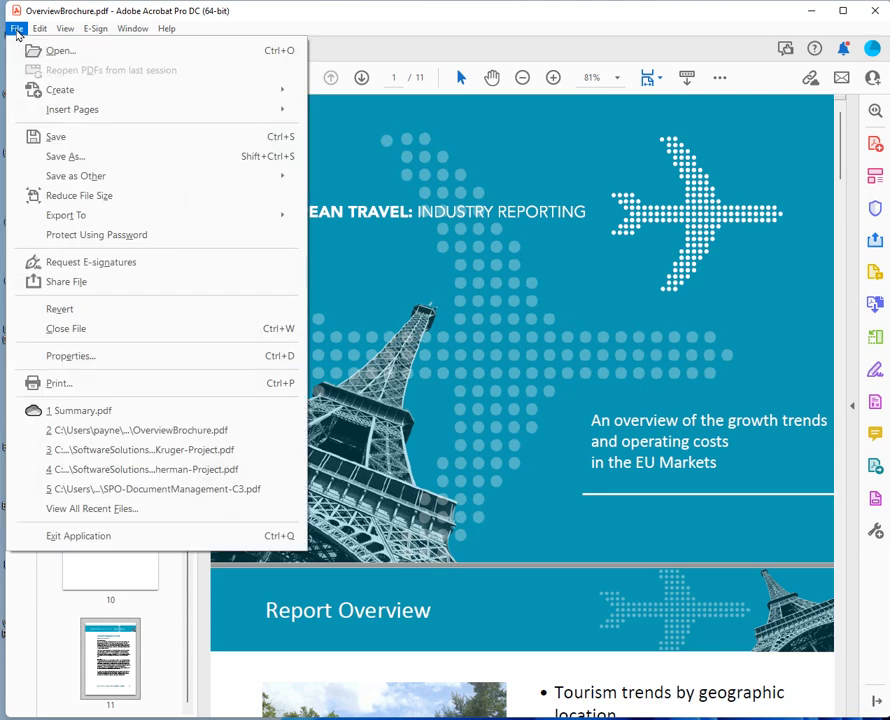
pyautogui.click(80, 157)
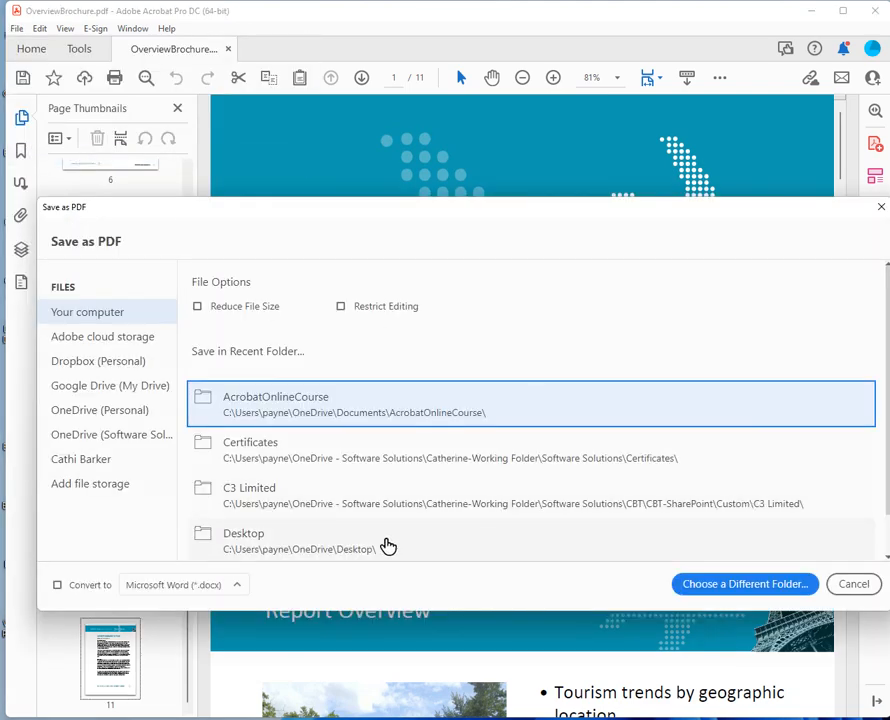
pyautogui.click(288, 407)
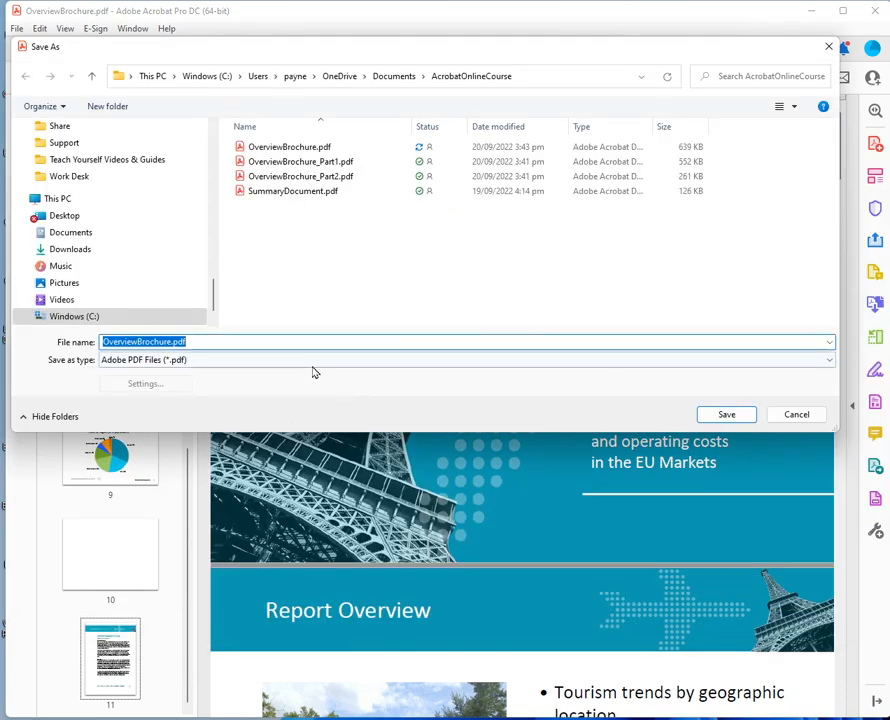
pyautogui.write('FinalLayout')
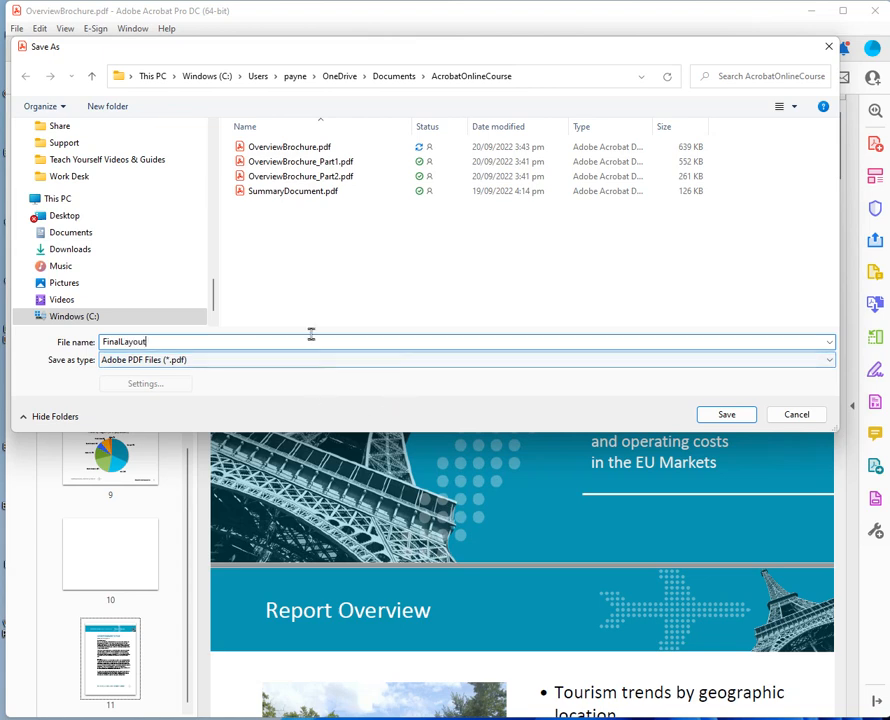
pyautogui.click(735, 414)
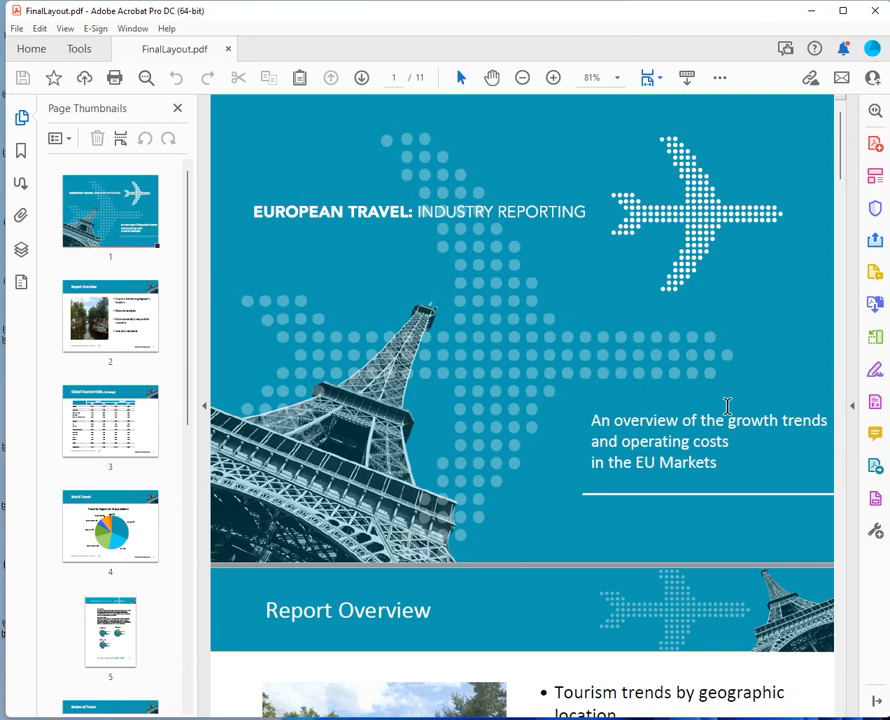